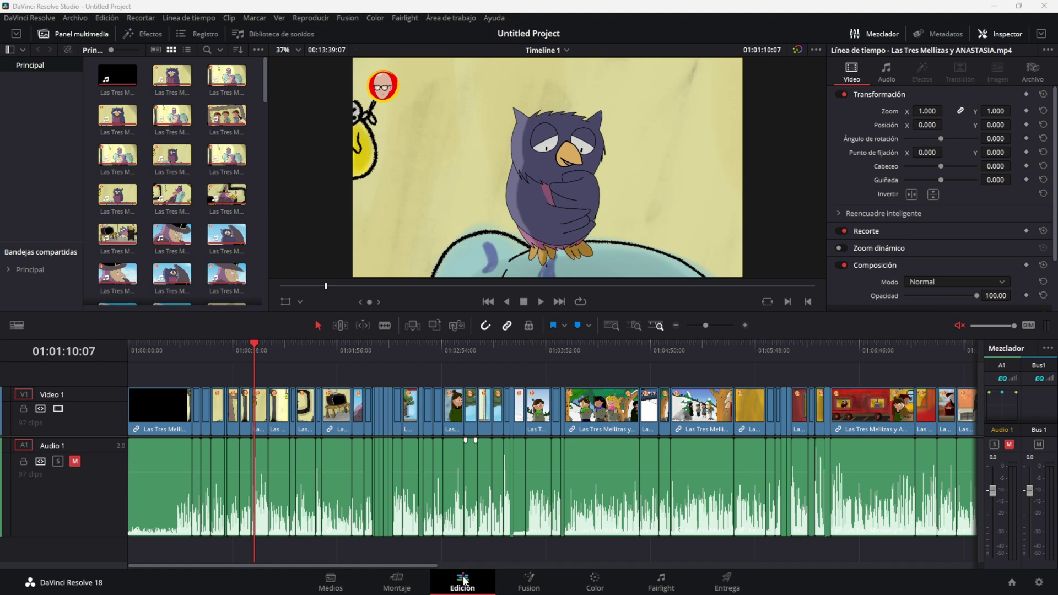
Zoom the Edit timeline in on the cartoon clips around the playhead and shift the view right.
scroll(564, 426, up, 3)
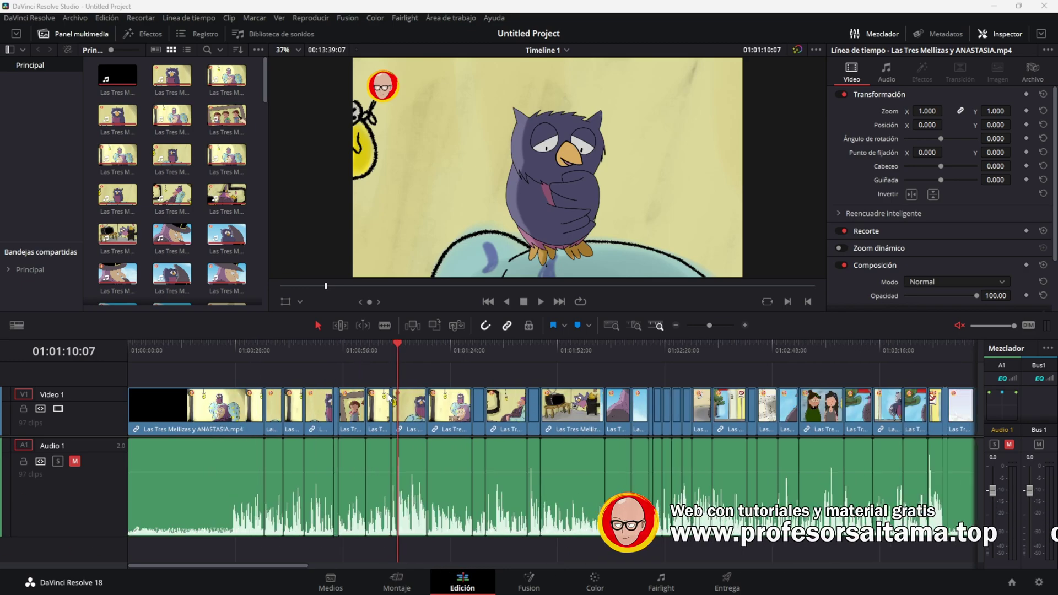
scroll(564, 427, up, 1)
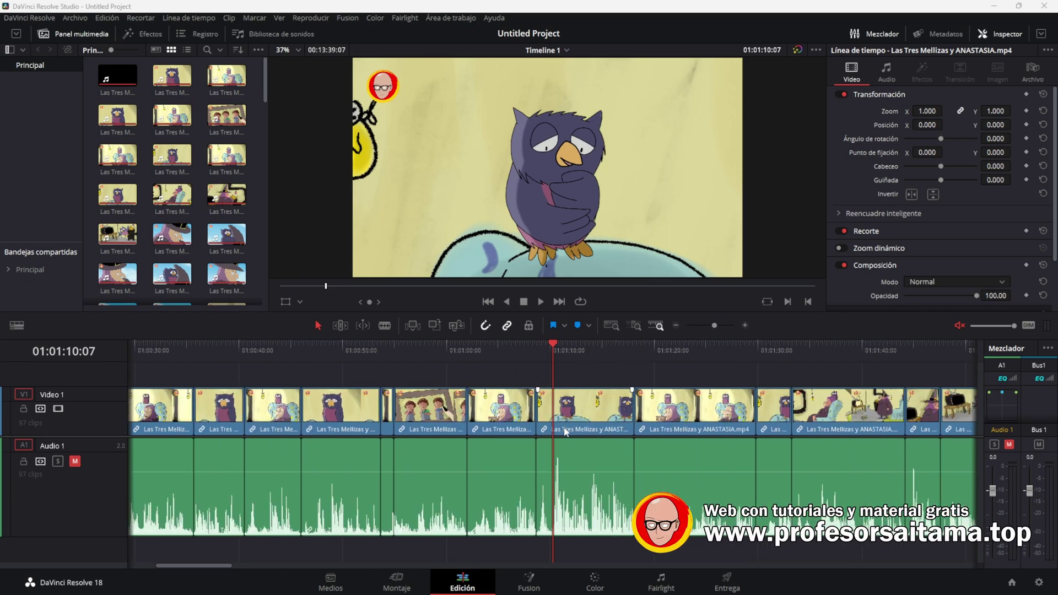
scroll(564, 427, up, 1)
scroll(549, 433, up, 1)
scroll(550, 433, right, 1)
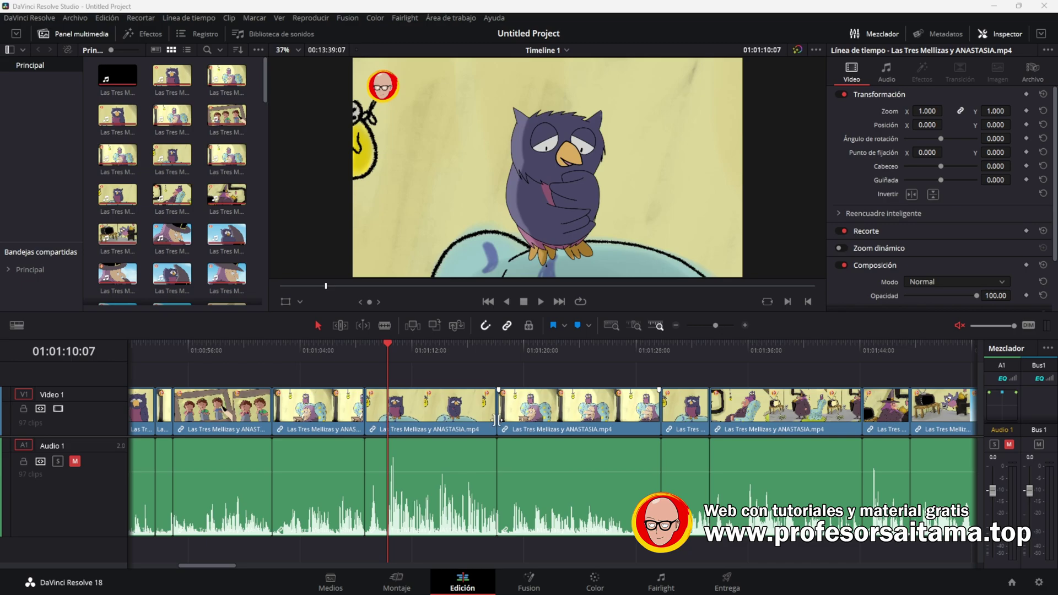
Select the owl clip and put the playhead at its start.
click(422, 398)
click(366, 345)
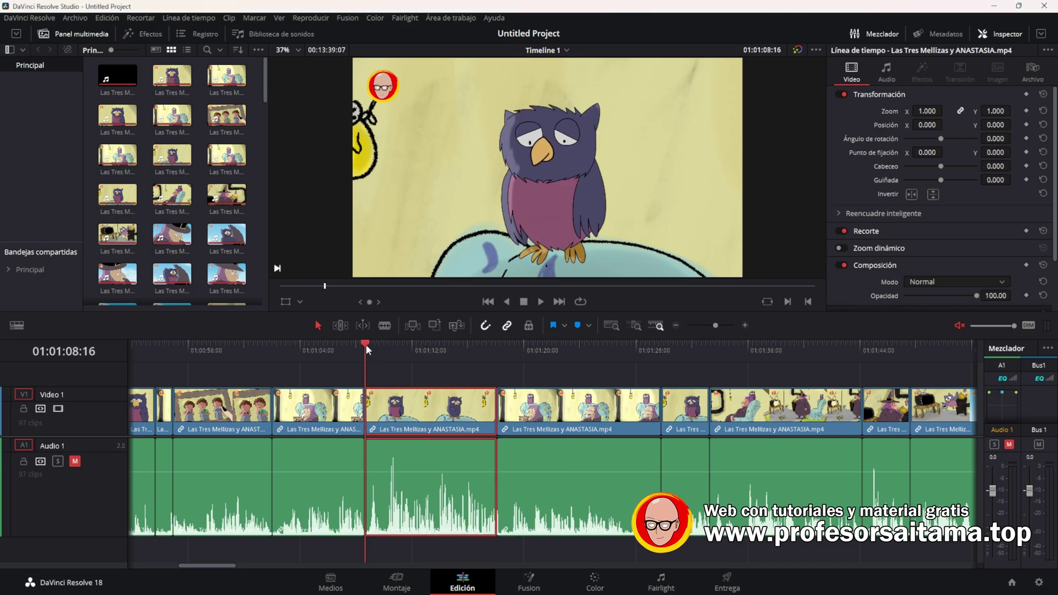
click(253, 141)
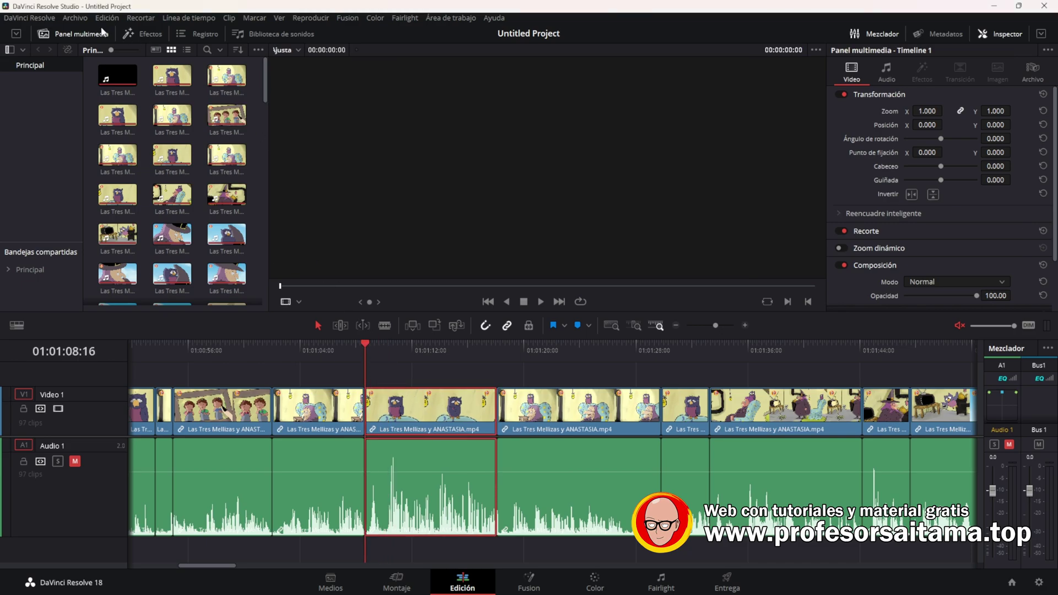
Hide the media pool and show the Effects library's OpenFX filters, down to ResolveFX Desenfoques.
click(73, 35)
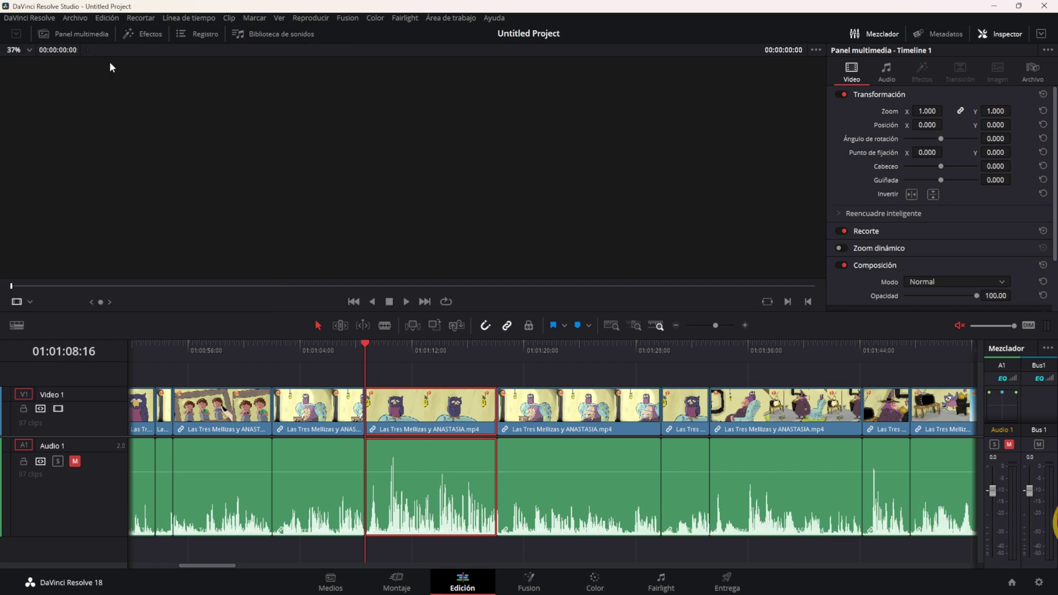
click(144, 39)
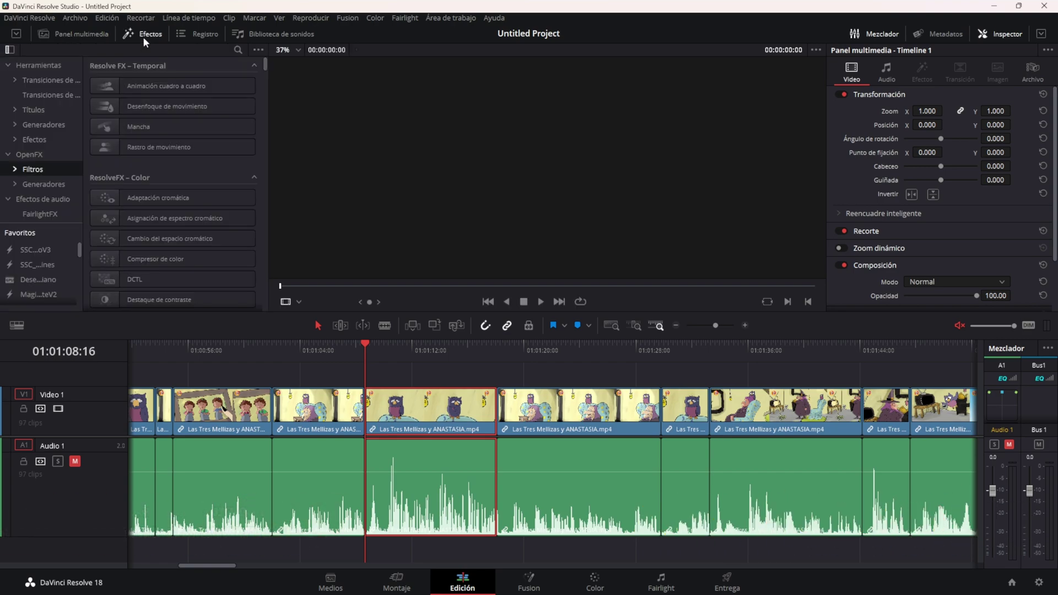
click(44, 154)
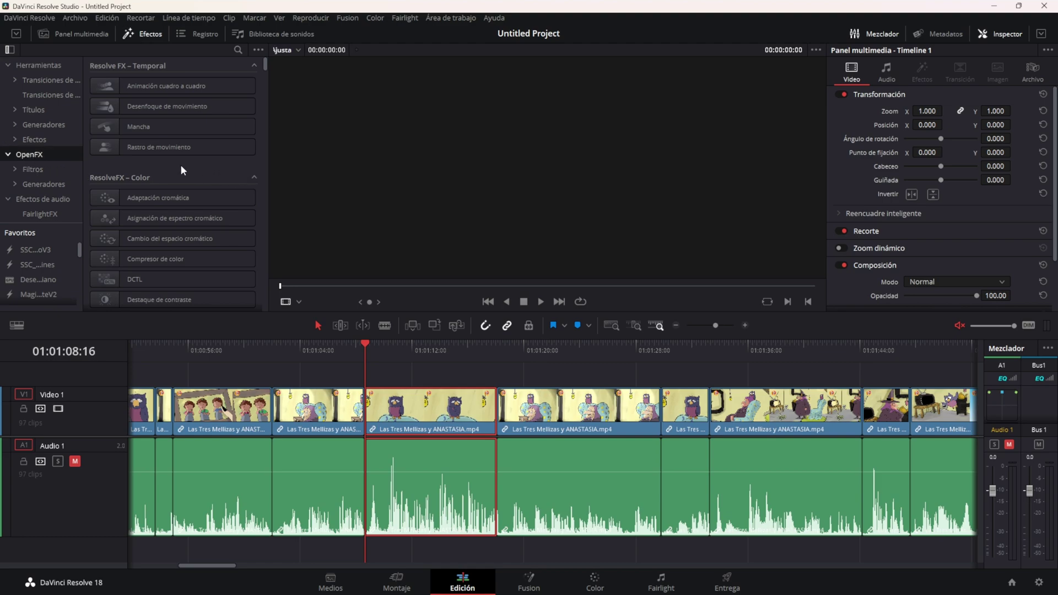
click(30, 170)
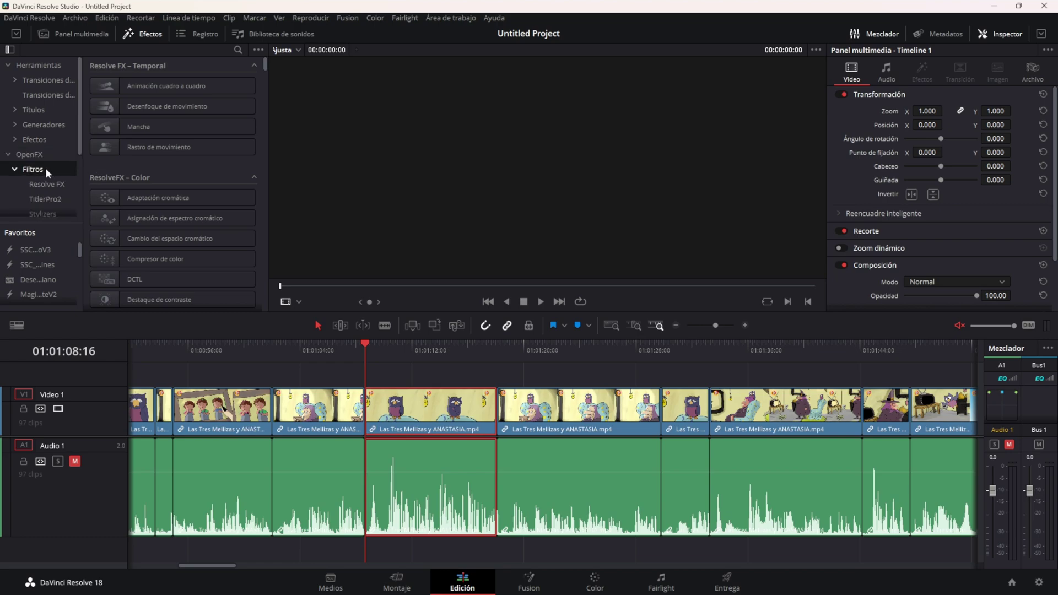
scroll(266, 236, down, 10)
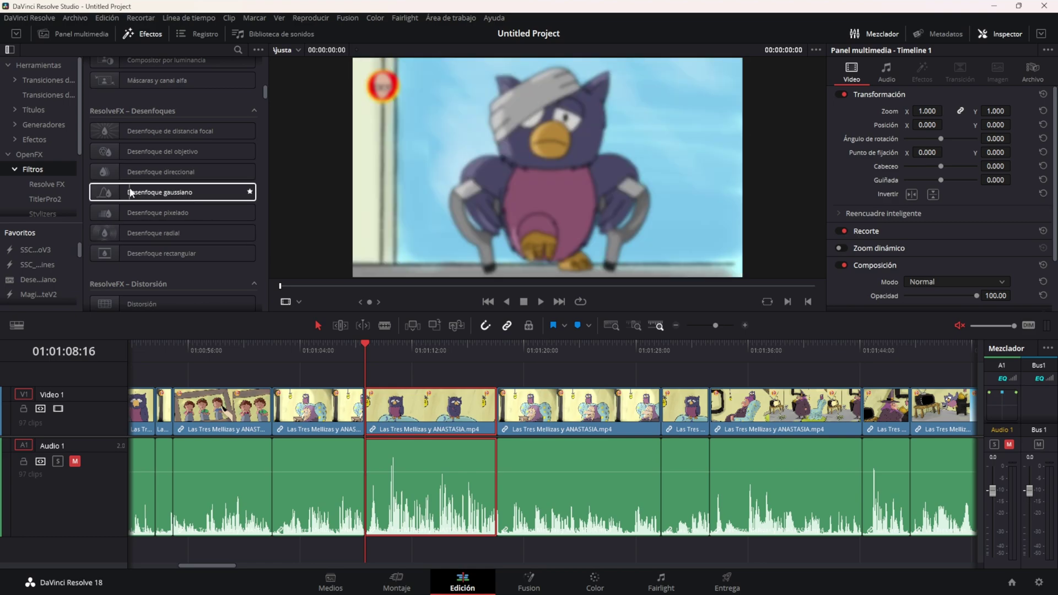
Apply Desenfoque gaussiano to the owl clip and show its settings in the Inspector.
mouse_move(131, 192)
mouse_down()
mouse_move(307, 262)
mouse_move(408, 396)
mouse_up()
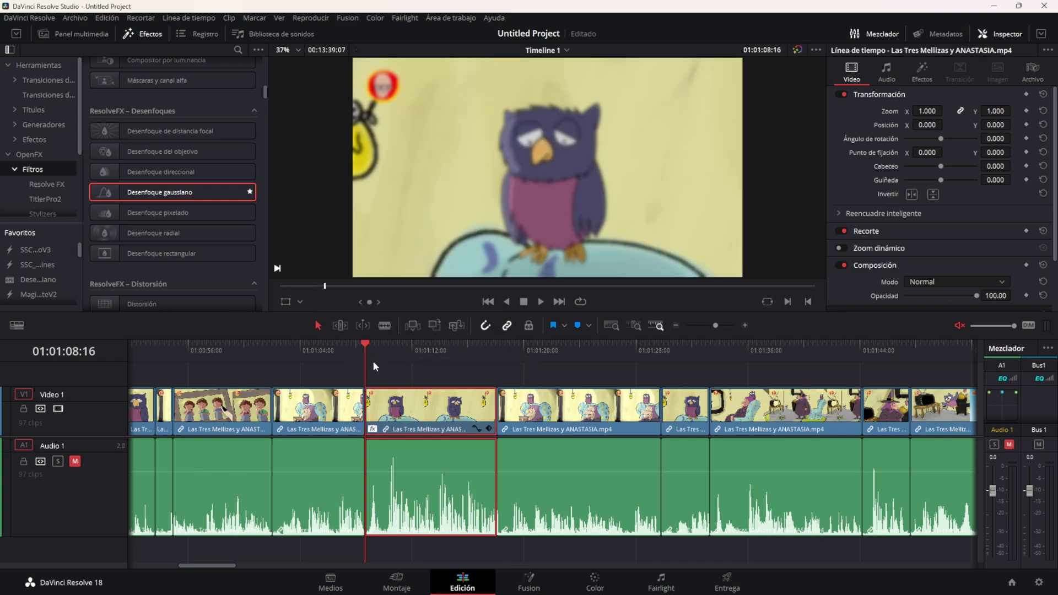
mouse_move(369, 345)
mouse_down()
mouse_move(404, 355)
mouse_move(371, 362)
mouse_up()
click(888, 75)
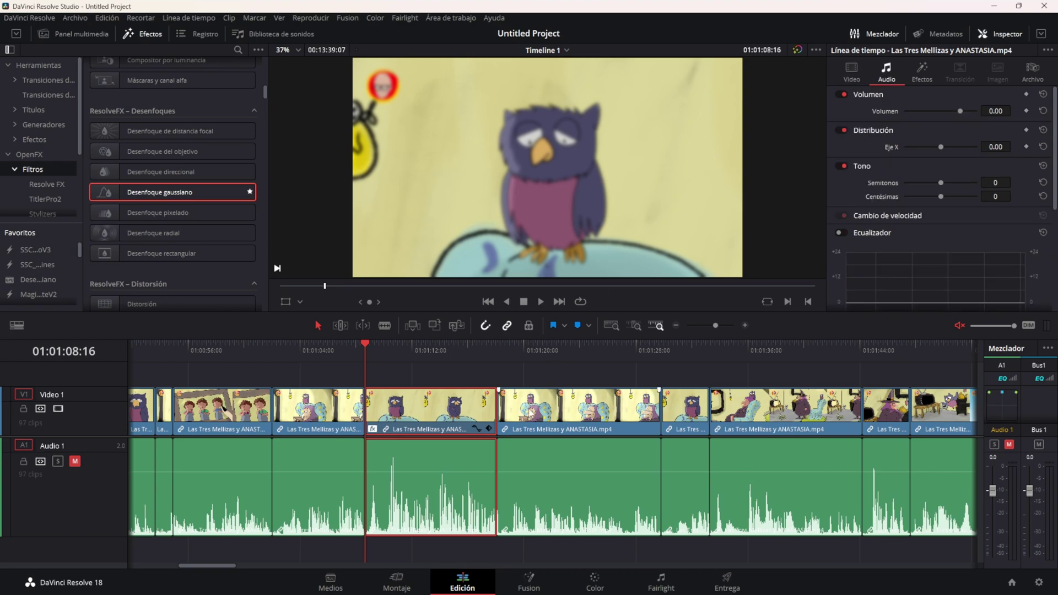
click(922, 80)
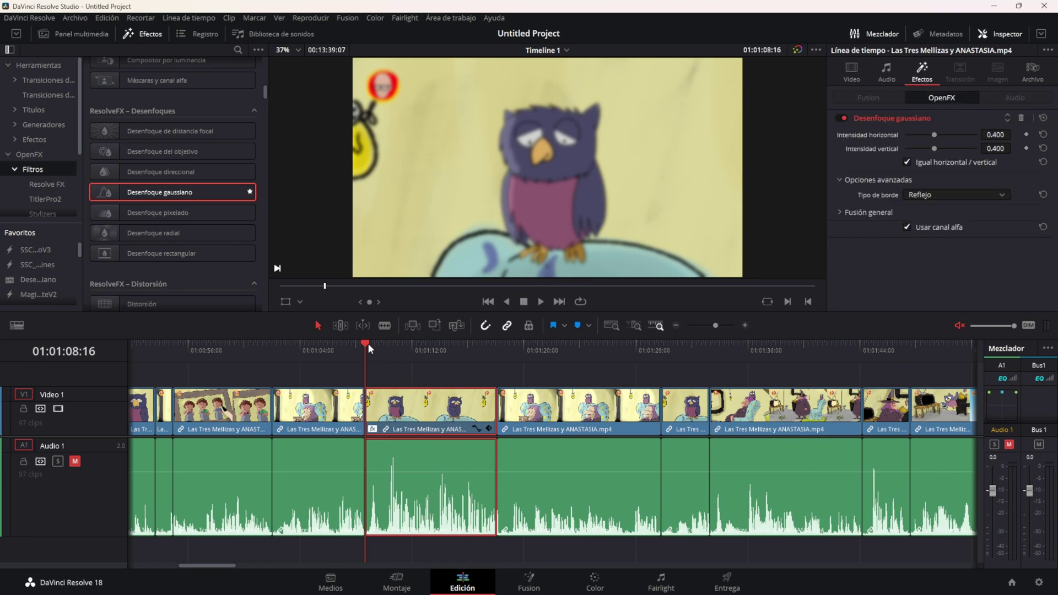
Compare the blur off and on, save the project, and set blur intensity to 0.000.
drag(366, 344, 424, 349)
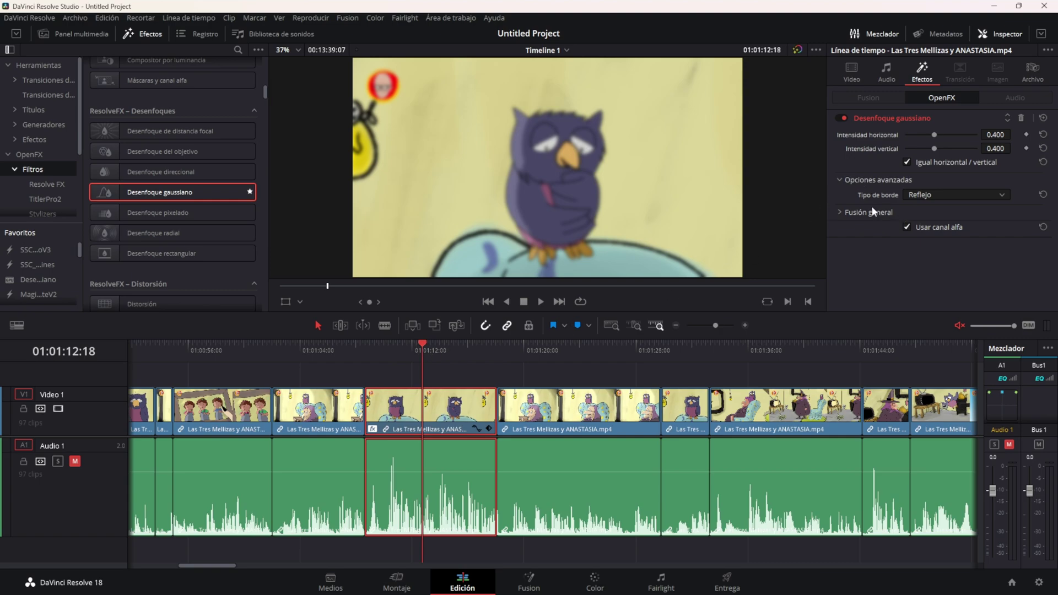
click(842, 118)
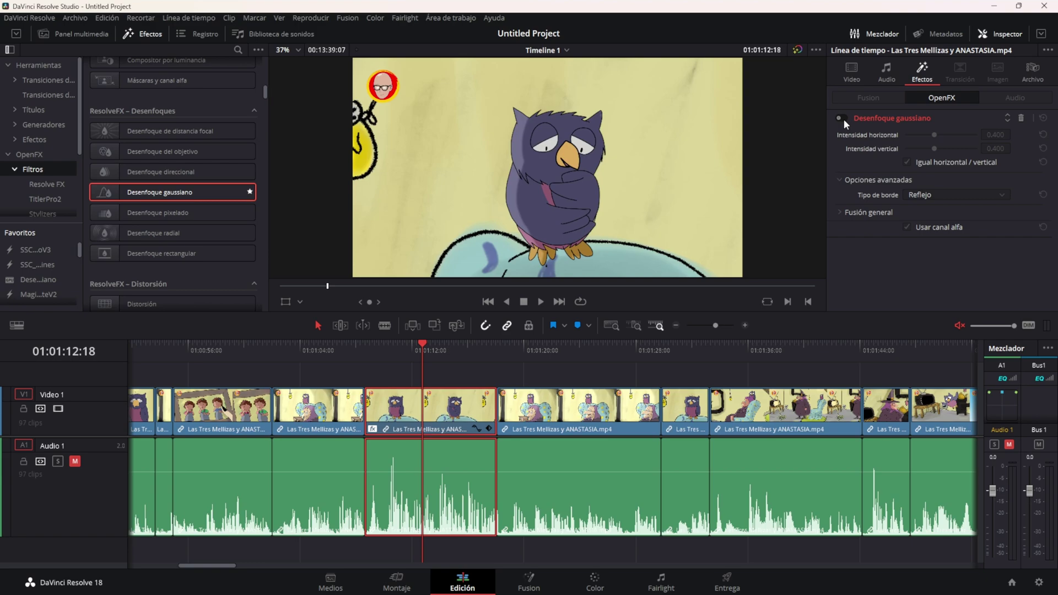
click(844, 119)
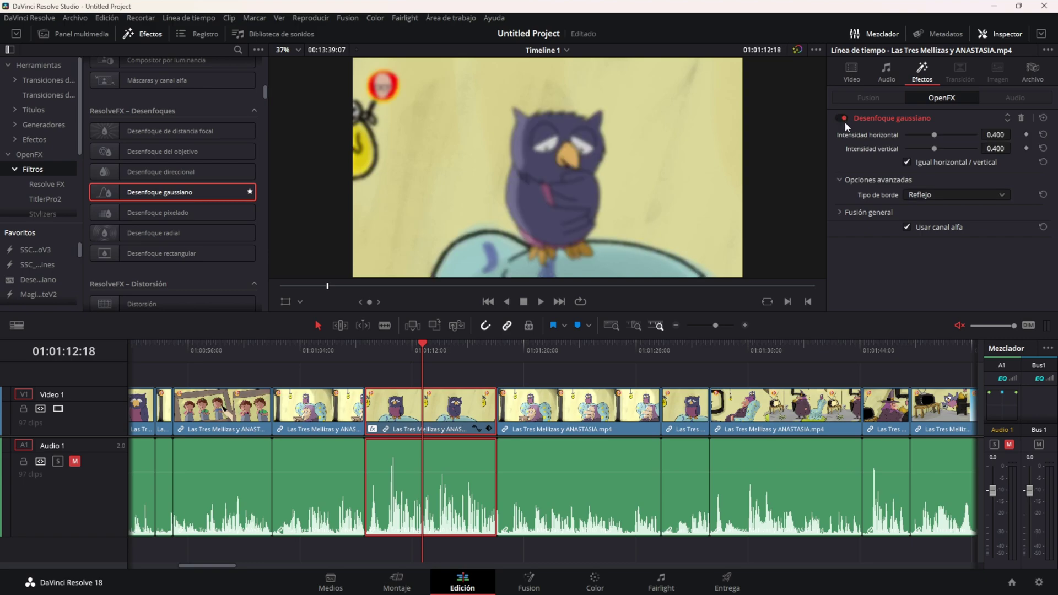
key(ctrl+s)
mouse_move(934, 135)
mouse_down()
mouse_move(895, 134)
mouse_move(990, 132)
mouse_move(913, 121)
mouse_up()
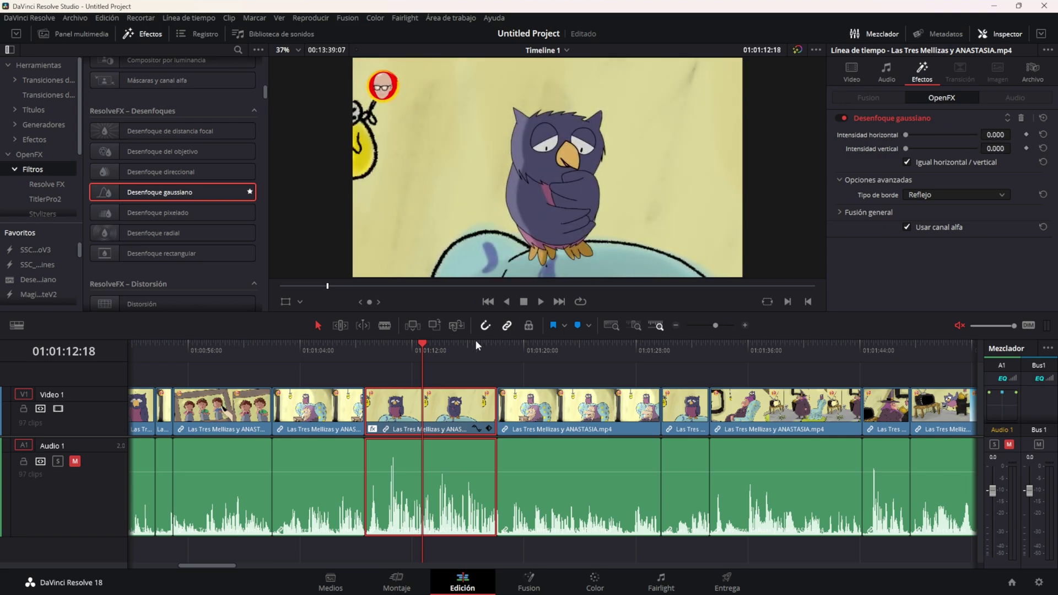
Keyframe the blur intensity from 0.000 up to a stronger blur later in the clip.
drag(419, 346, 385, 350)
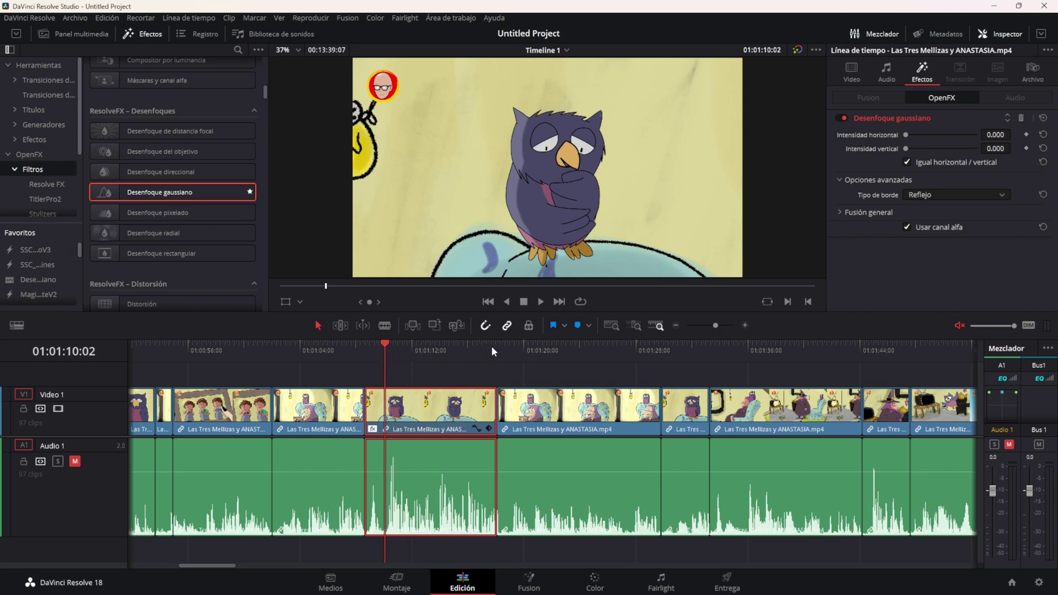
click(1027, 135)
drag(386, 343, 400, 344)
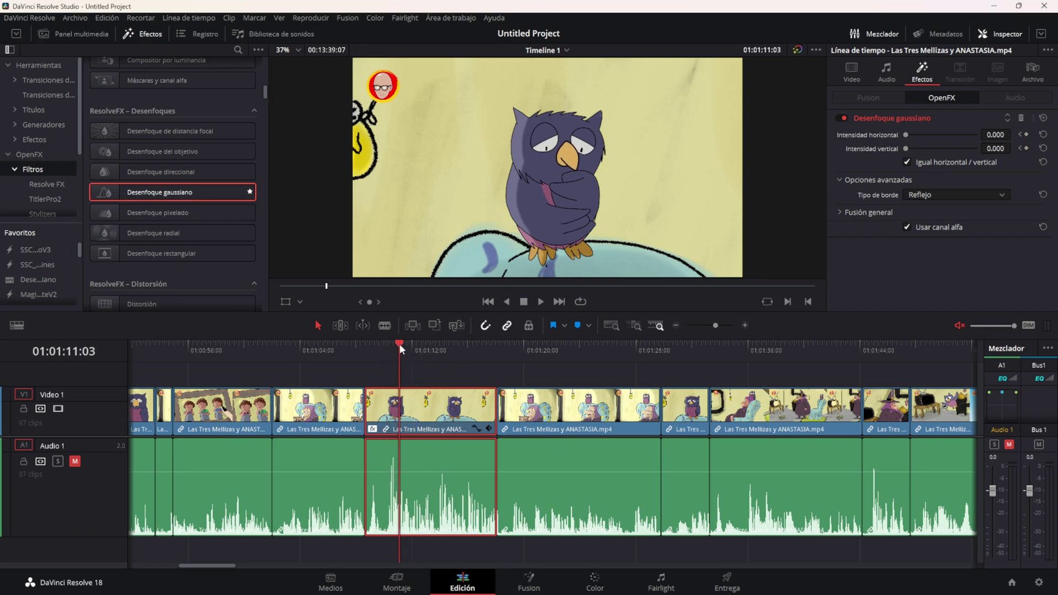
click(1027, 135)
drag(906, 135, 954, 138)
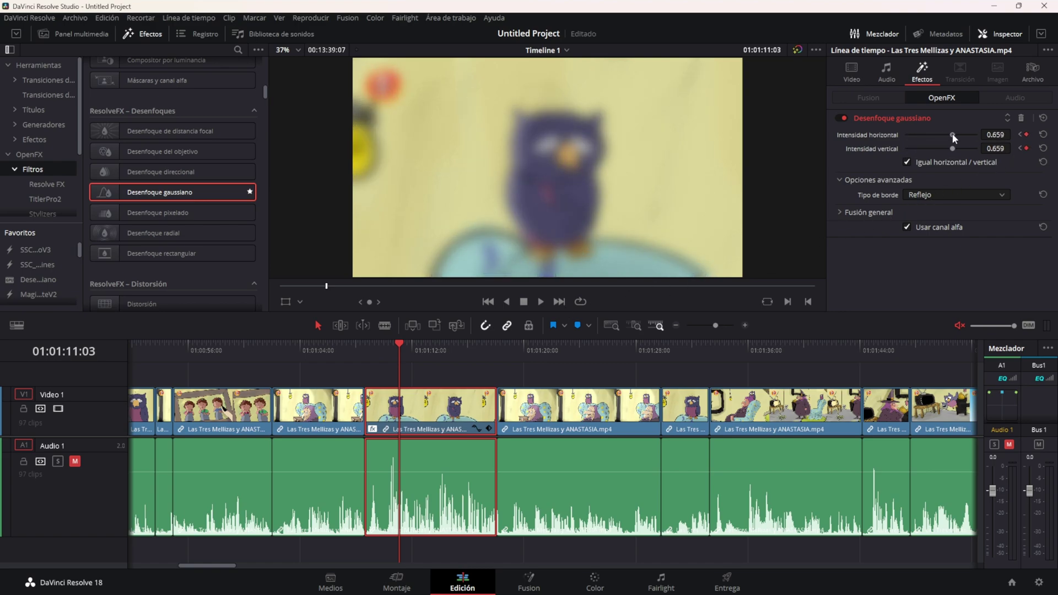
Play the owl clip from its start to check the animated blur.
click(366, 346)
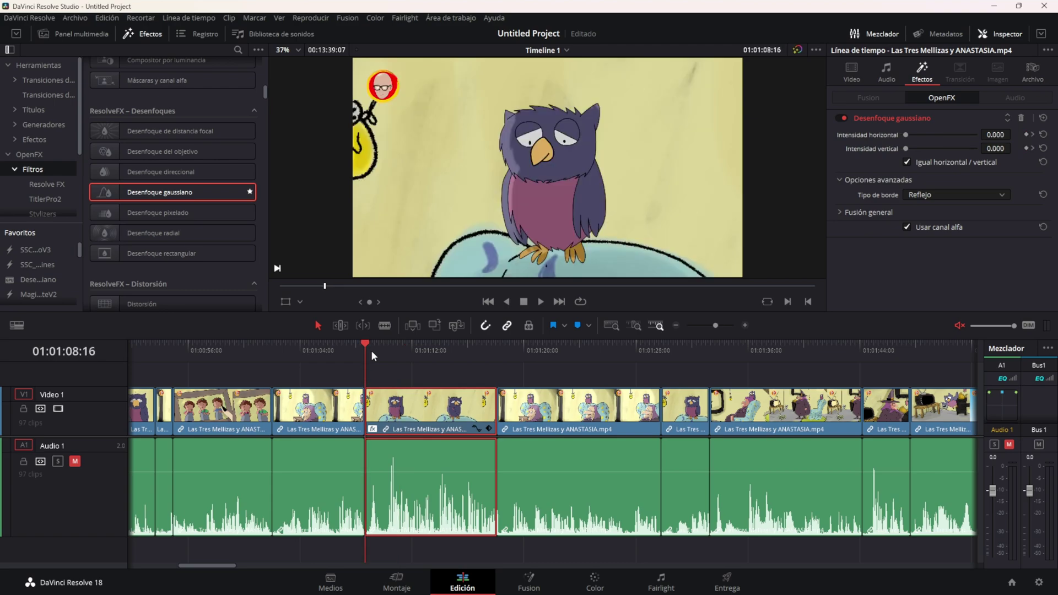
key(space)
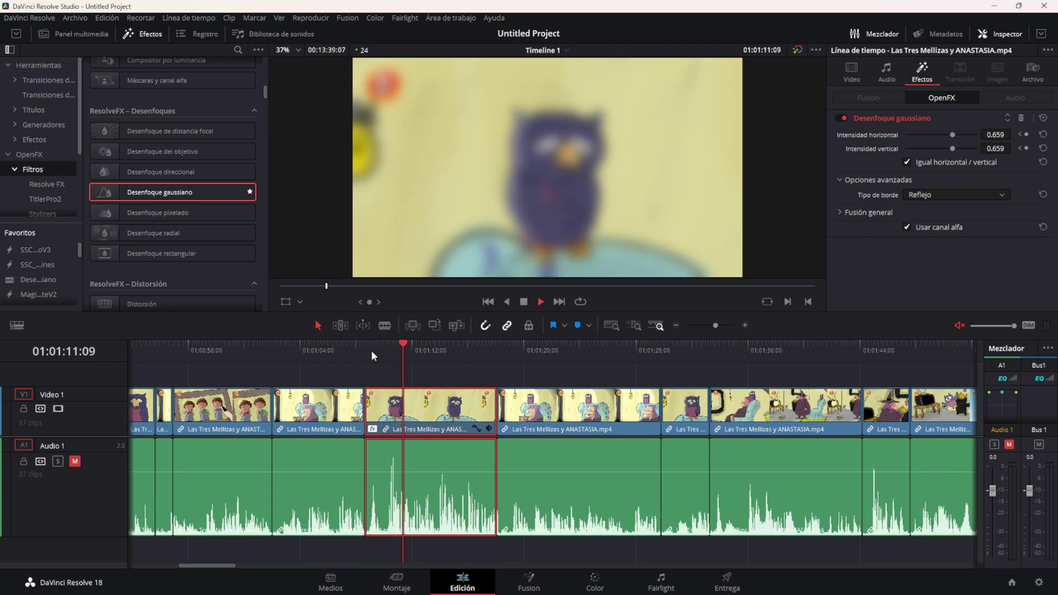
key(space)
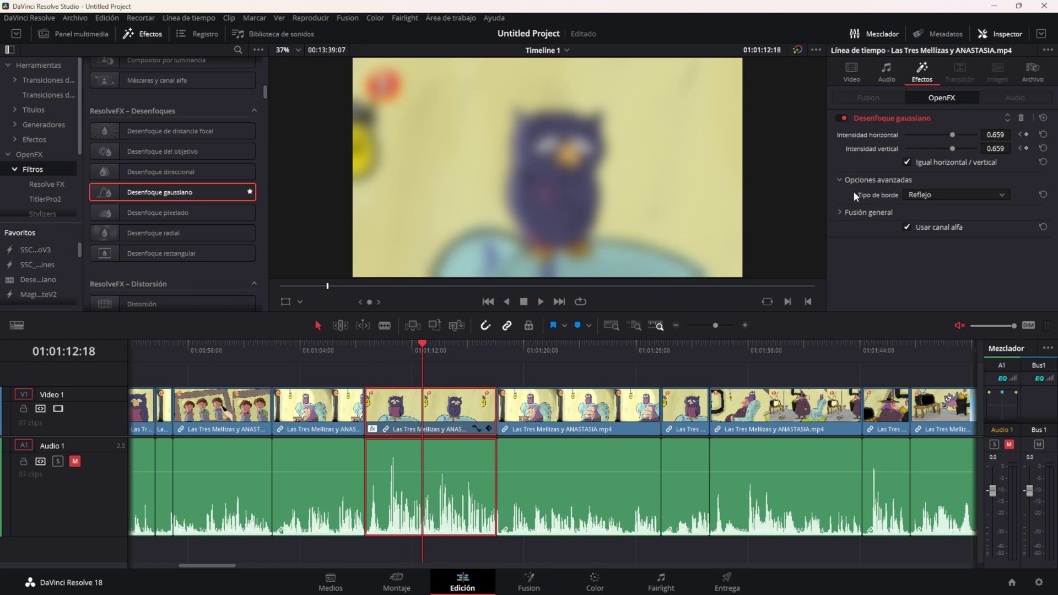
Try Negro and Duplicar edge types, settle on Envolvente, and lower intensity to 0.442.
click(926, 200)
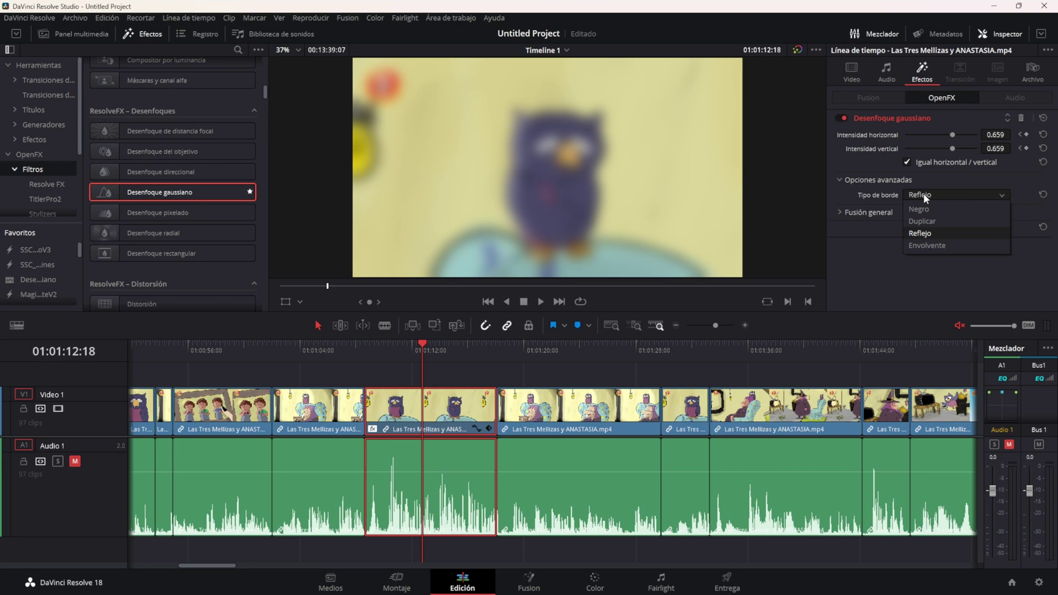
click(931, 207)
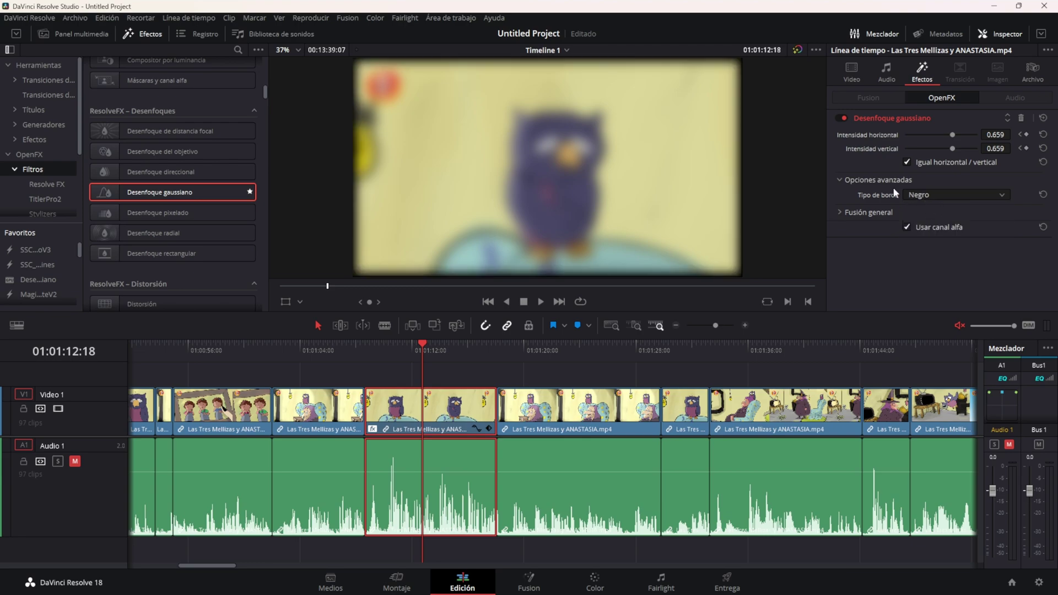
click(934, 194)
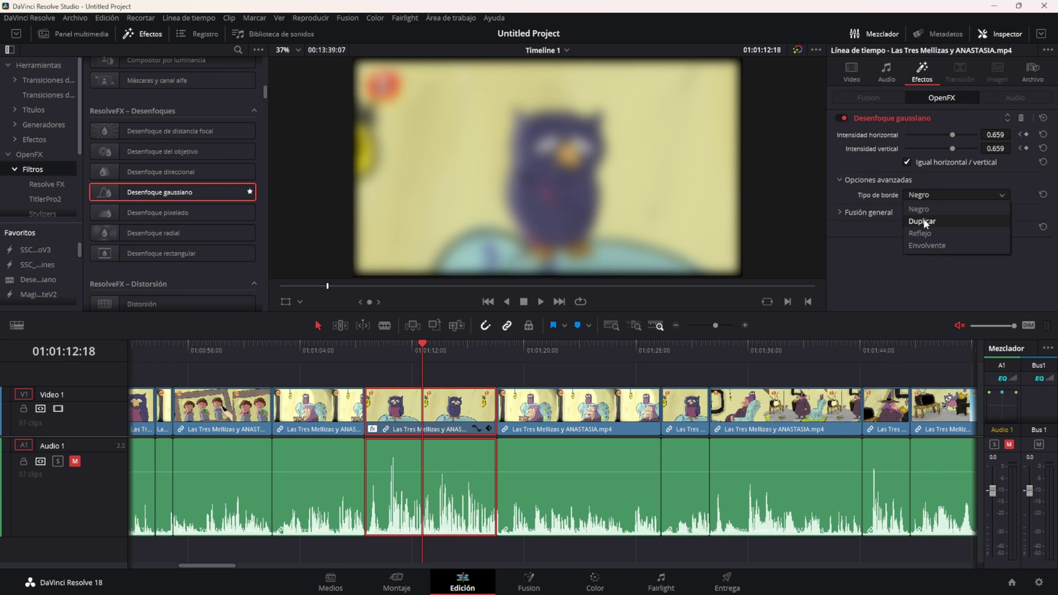
click(925, 222)
click(938, 196)
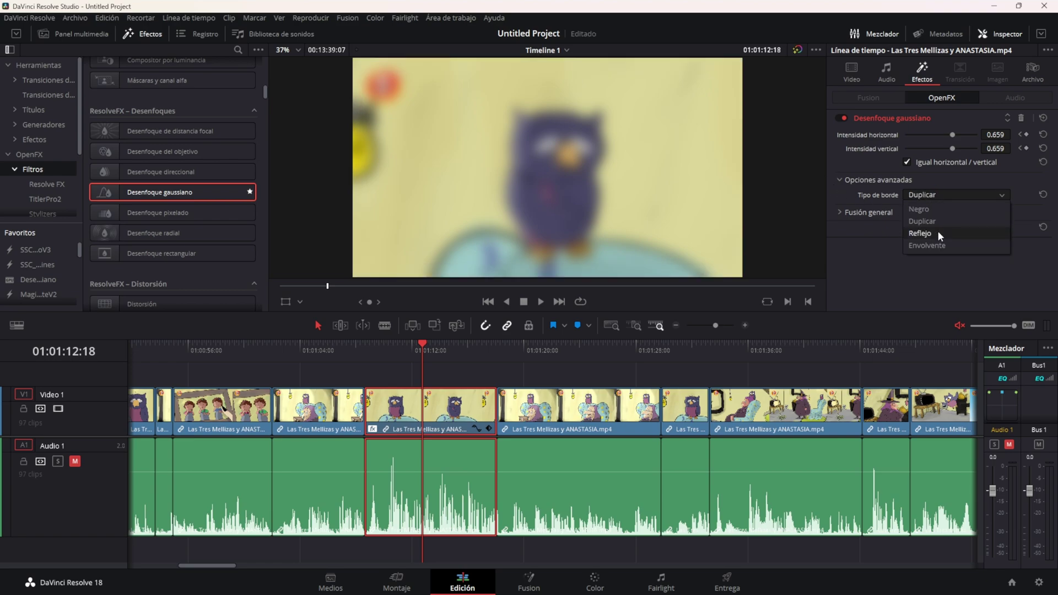
click(938, 245)
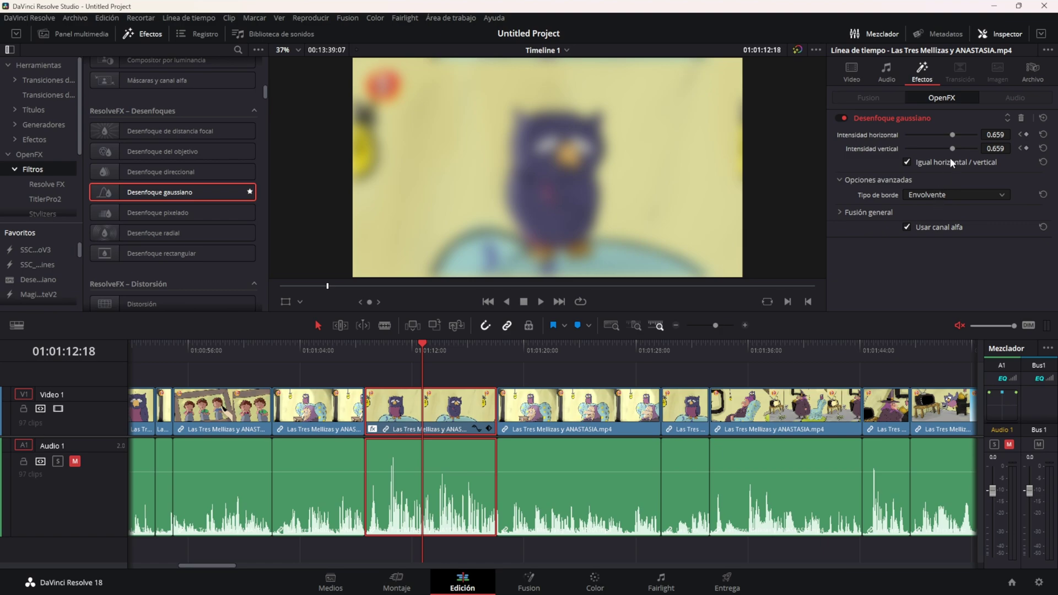
drag(953, 135, 937, 140)
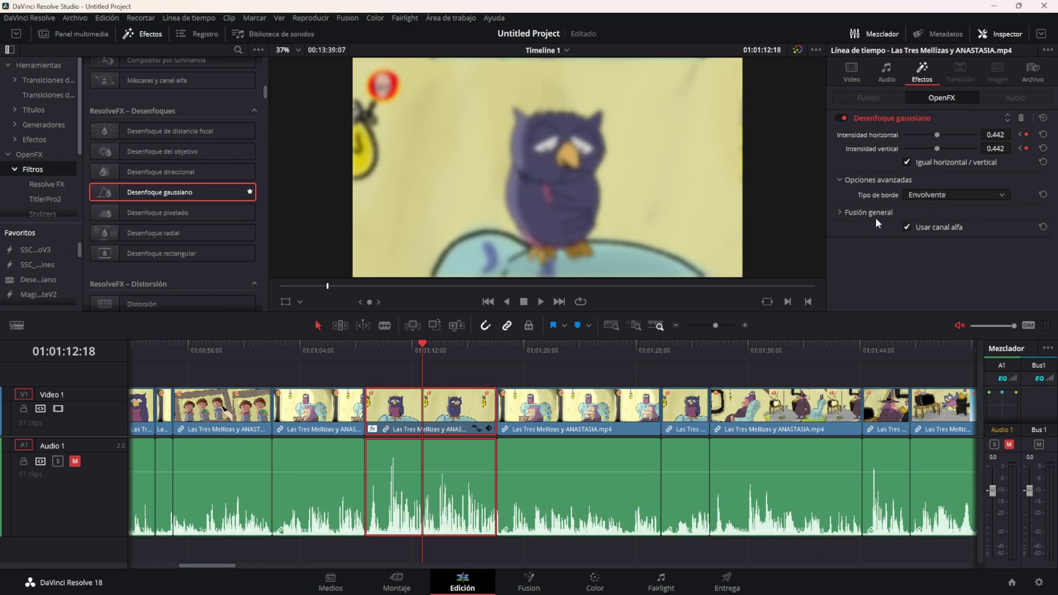
Add the Viñeta vignette (Básico, size 0.500) to the owl clip and disable the Gaussian blur.
click(1044, 118)
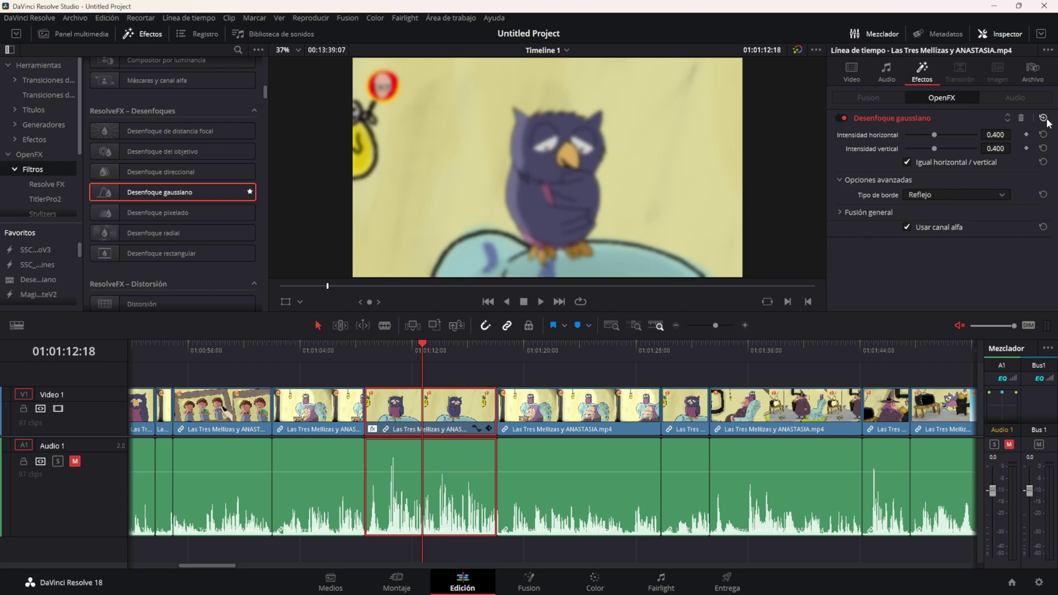
scroll(148, 264, down, 5)
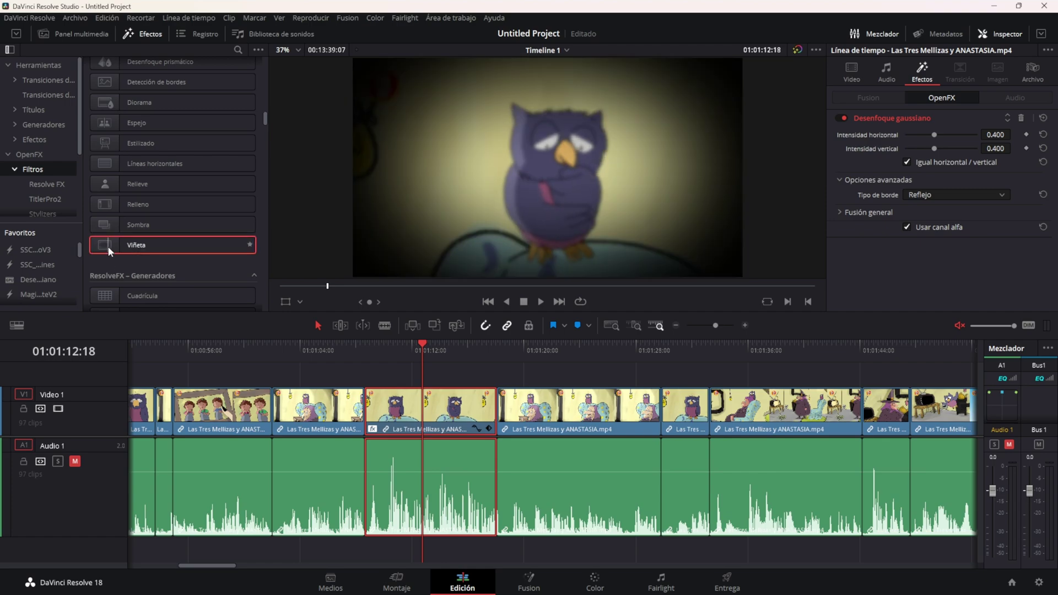
mouse_move(108, 247)
mouse_down()
mouse_move(303, 298)
mouse_move(391, 411)
mouse_up()
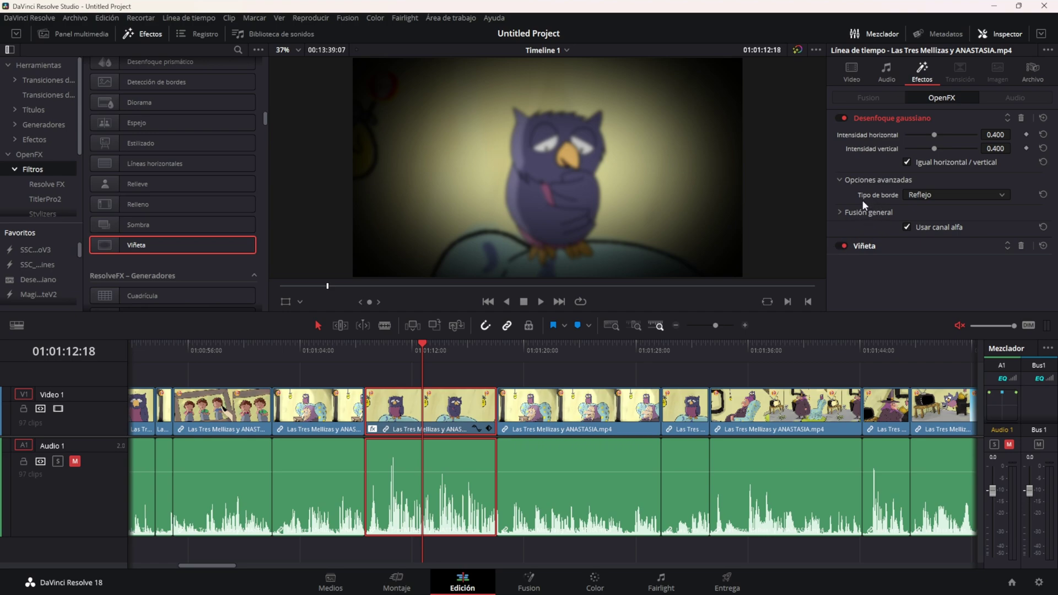
click(843, 118)
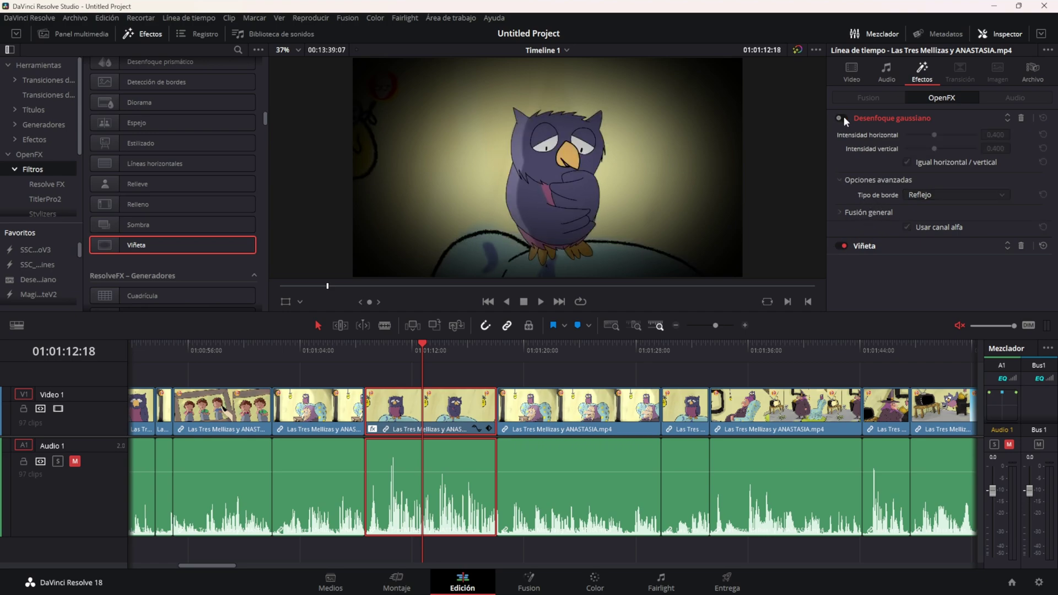
click(905, 246)
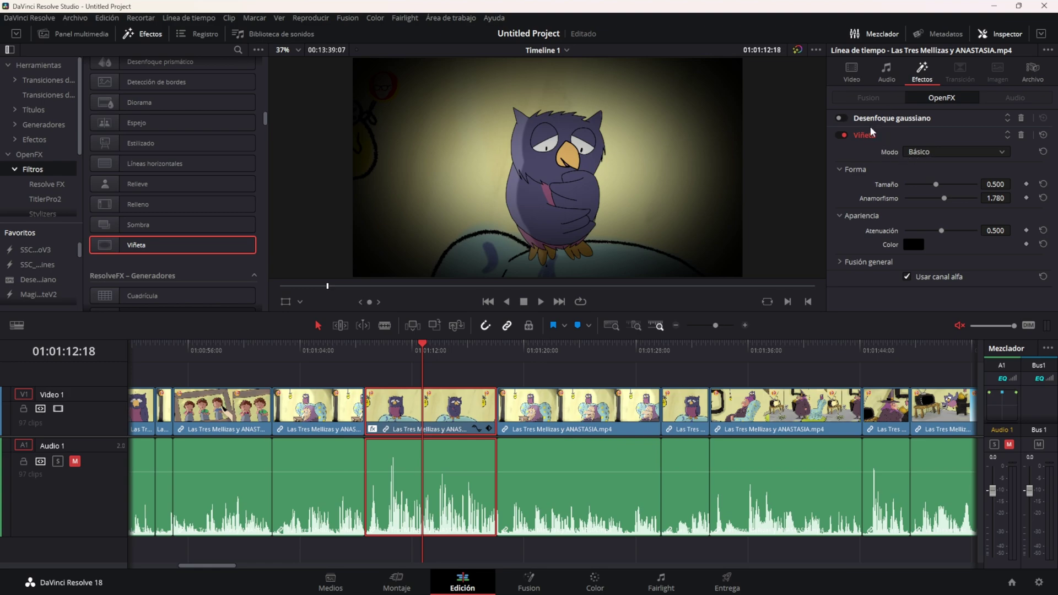
Set the vignette to Avanzado mode, Diamante border, Atenuación 0.403 and Transparencia 0.078.
click(955, 155)
click(938, 178)
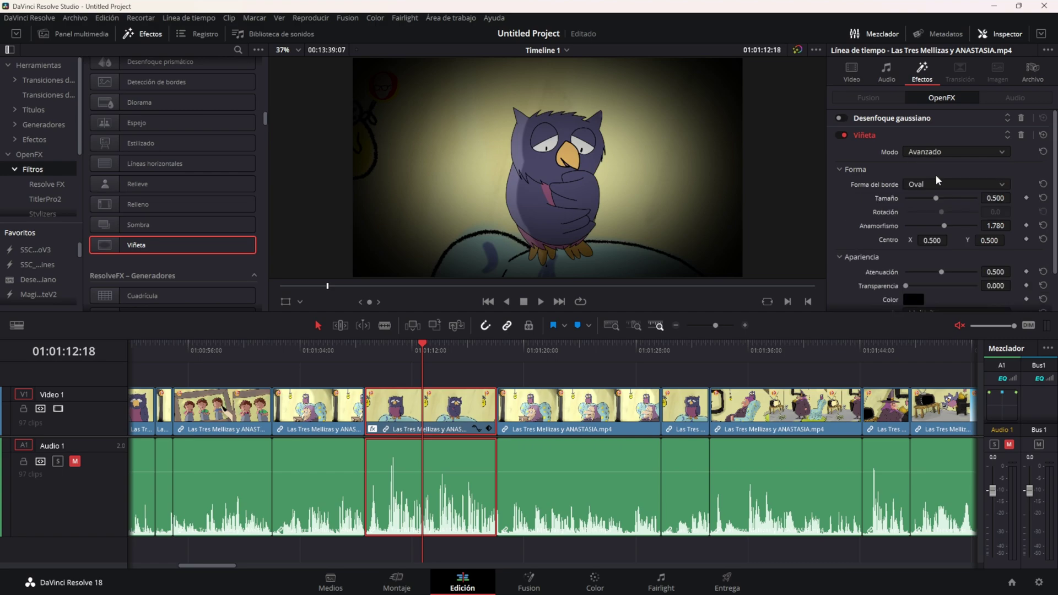
click(927, 183)
click(925, 206)
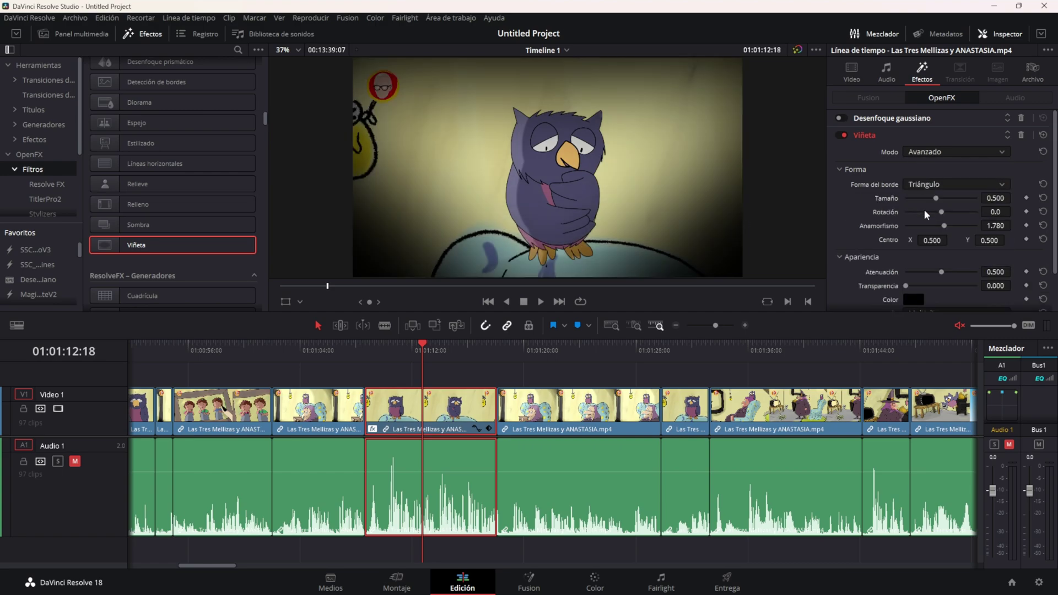
click(928, 184)
click(931, 245)
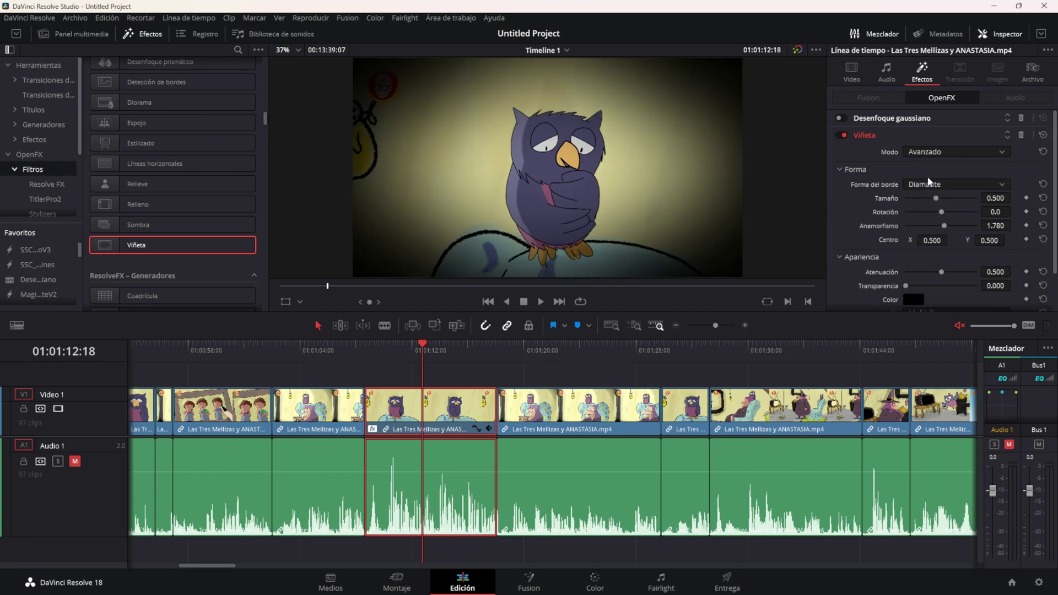
click(860, 170)
click(869, 184)
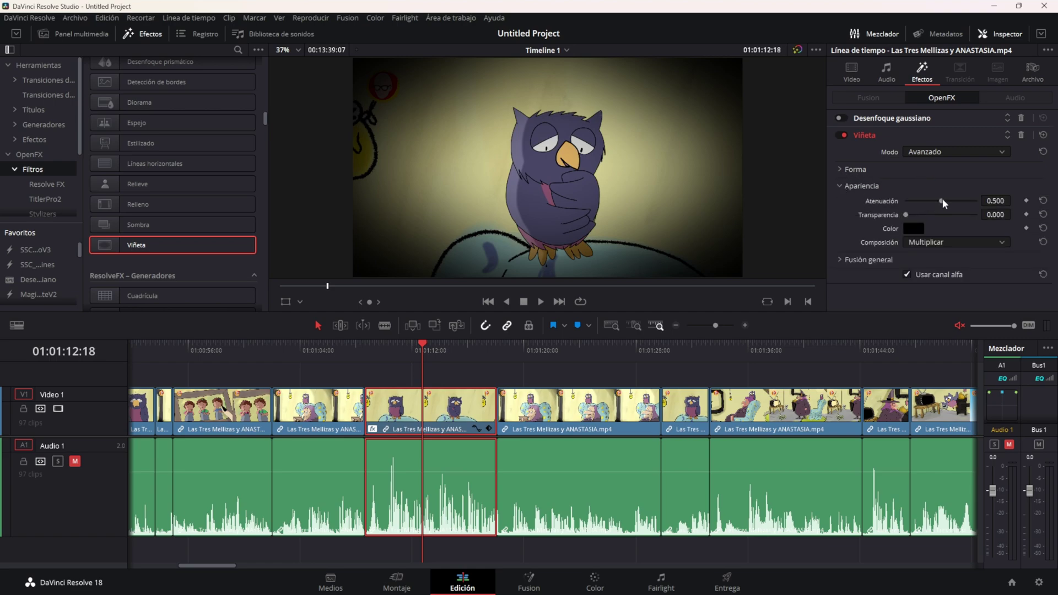
mouse_move(943, 201)
mouse_down()
mouse_move(959, 202)
mouse_move(912, 215)
mouse_up()
Try a dark red vignette colour, revert to black, and set the vignette's Fusionar to 1.000.
click(913, 229)
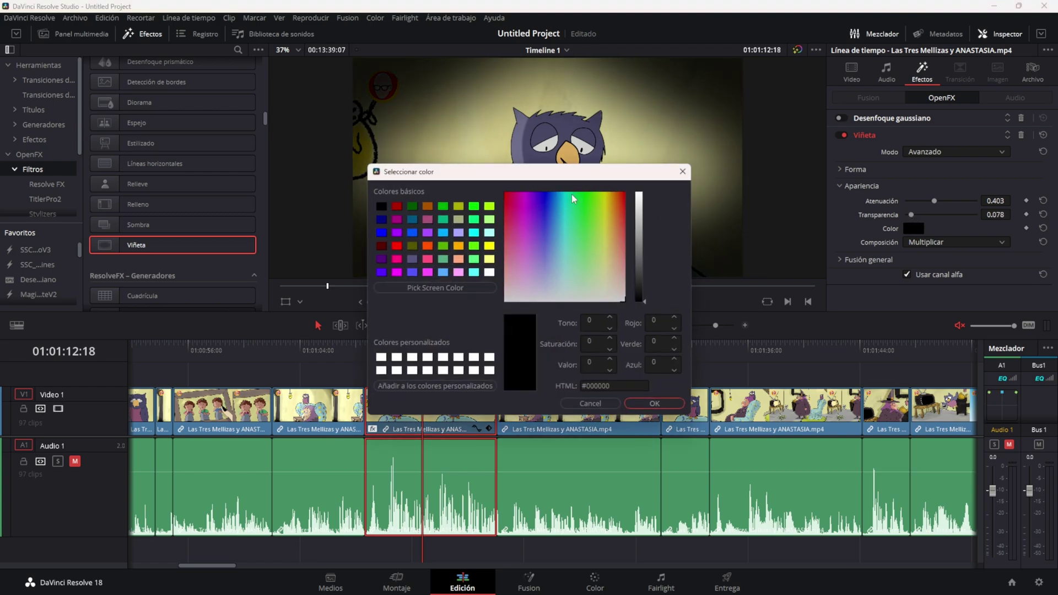
drag(551, 179, 380, 192)
click(223, 228)
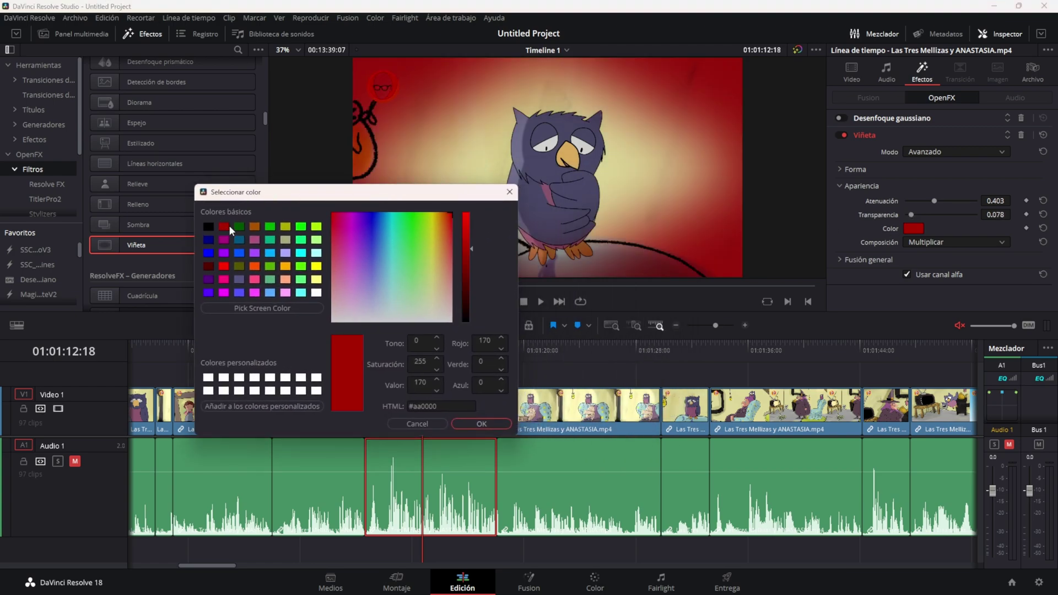
click(482, 424)
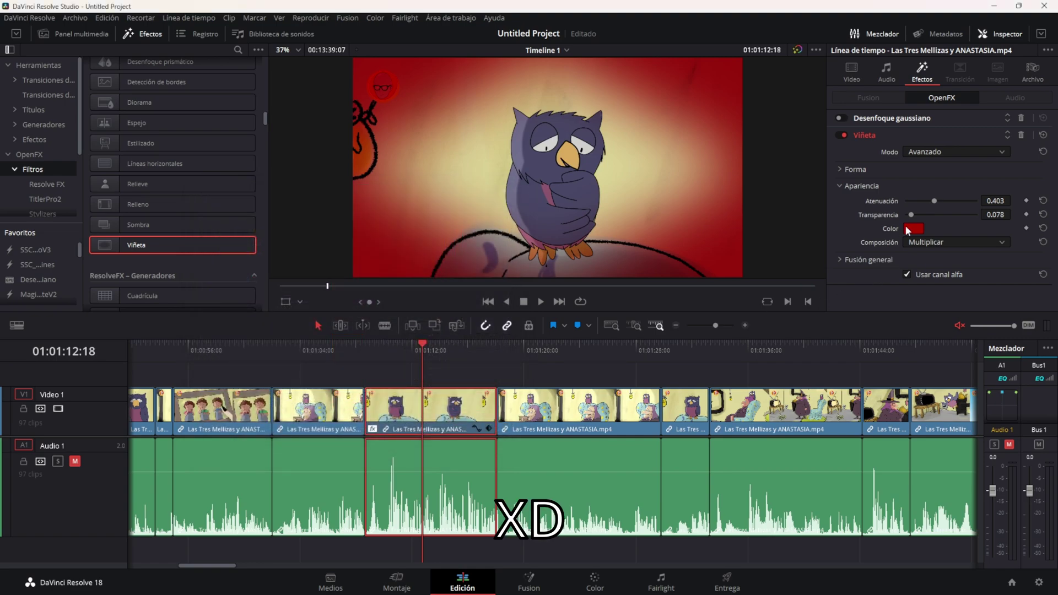
click(911, 243)
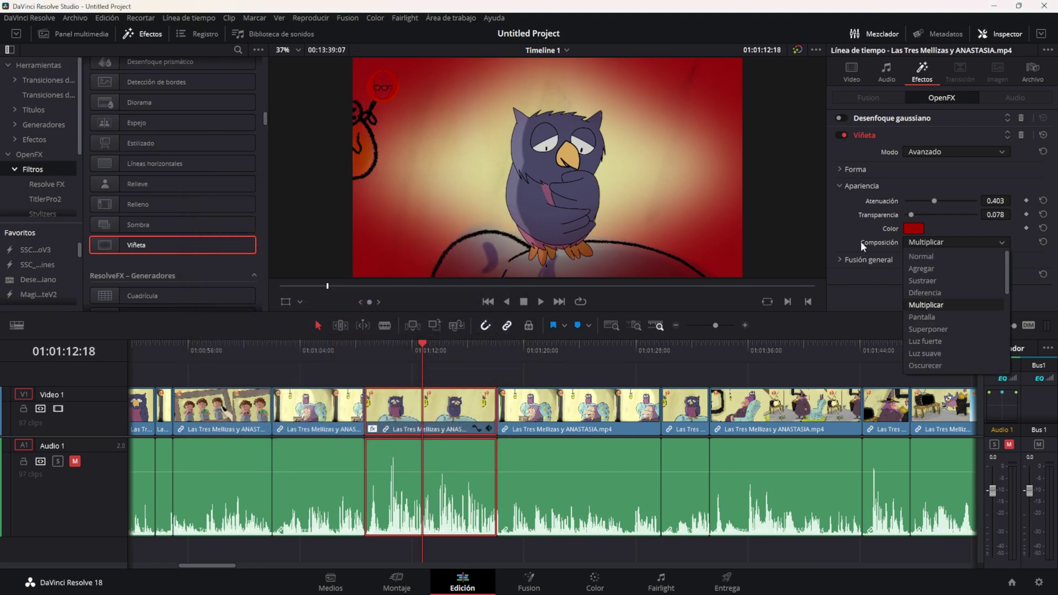
click(847, 242)
click(909, 228)
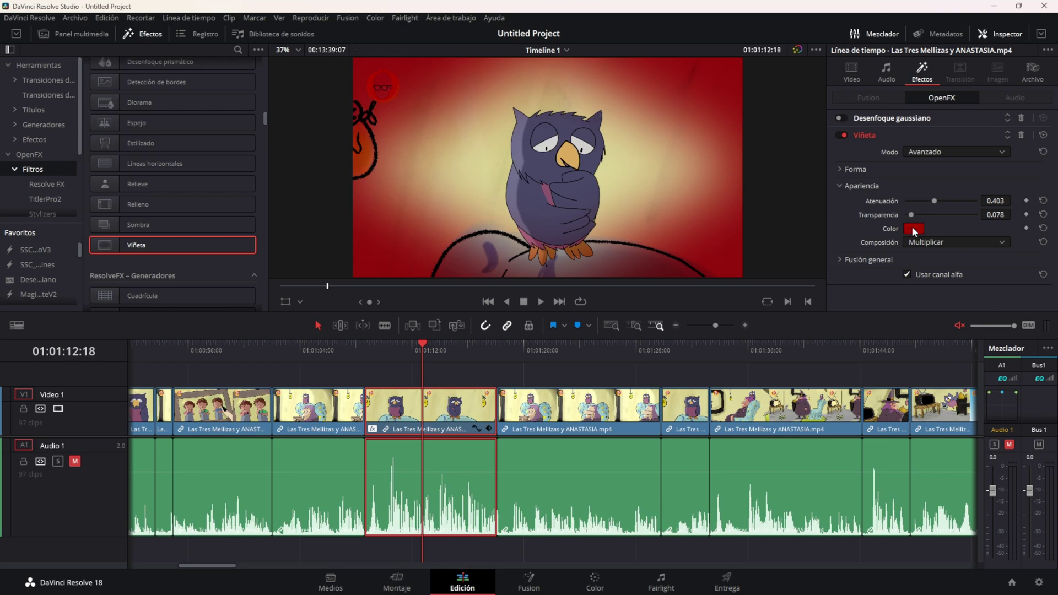
click(860, 260)
drag(975, 275, 986, 272)
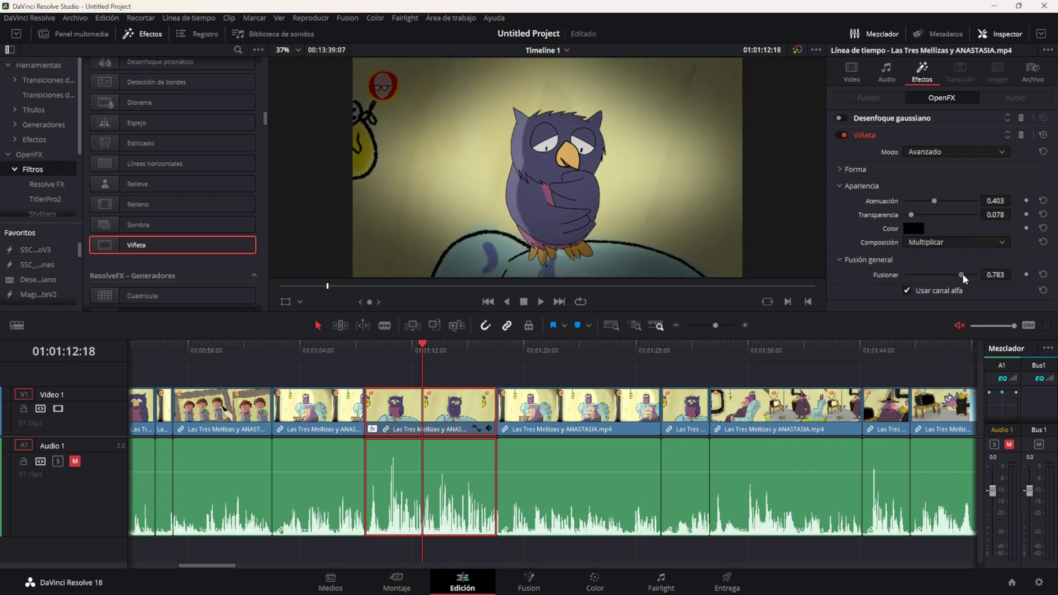
click(863, 186)
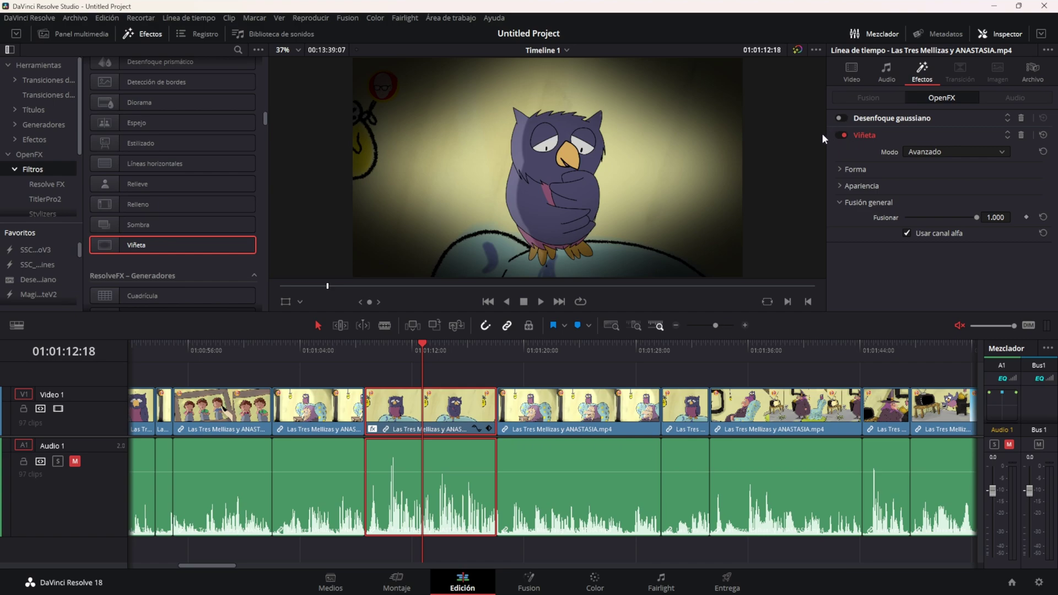
Re-enable the Gaussian blur at 0.400 and reorder it against the vignette.
click(841, 118)
click(904, 116)
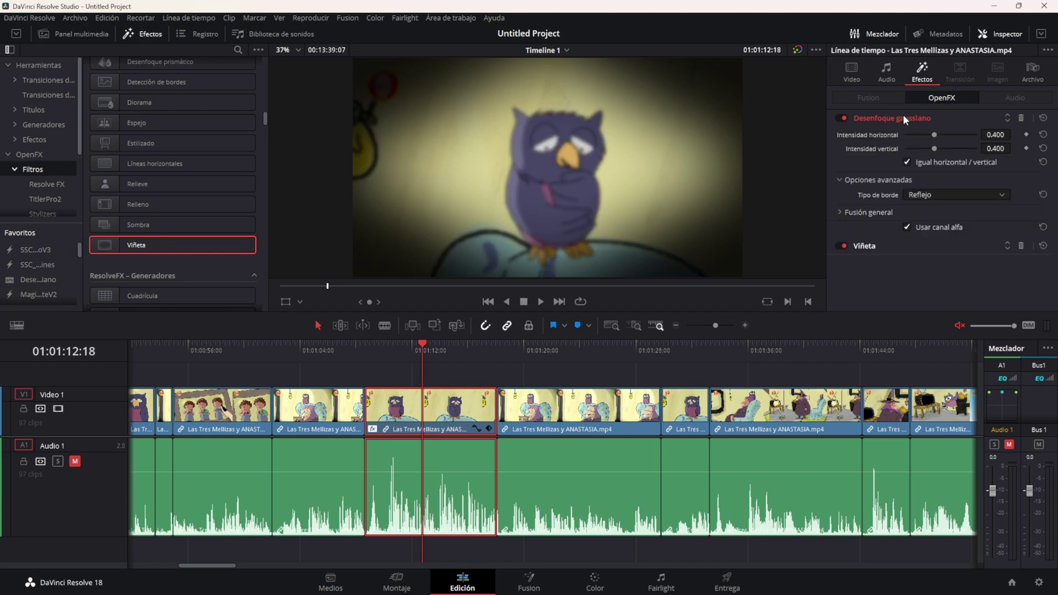
click(904, 118)
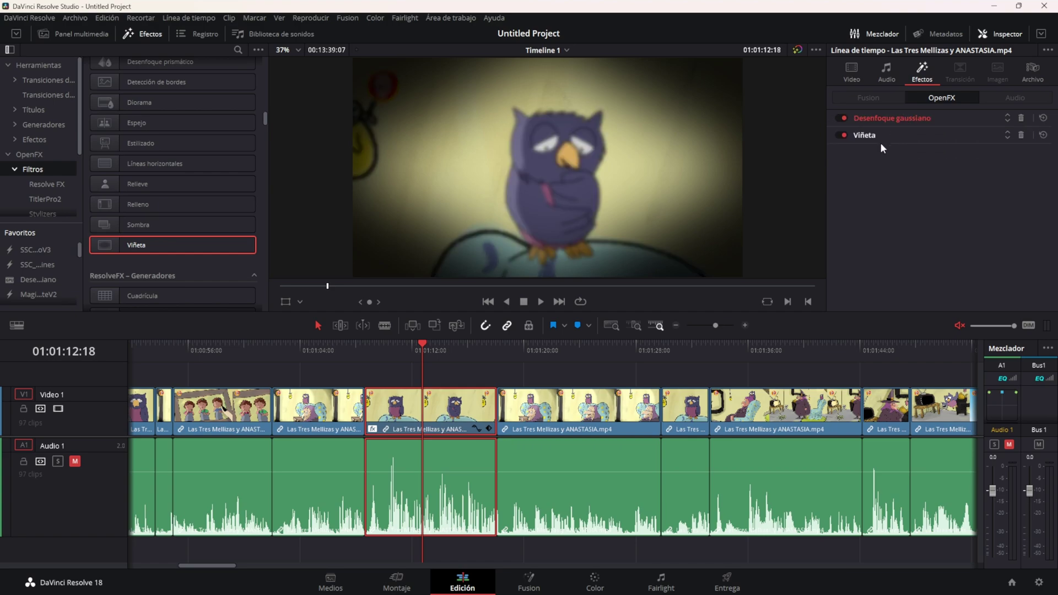
click(1008, 132)
Keep the blur ahead of the vignette, then switch the blur off, leaving the owl sharp.
click(1008, 121)
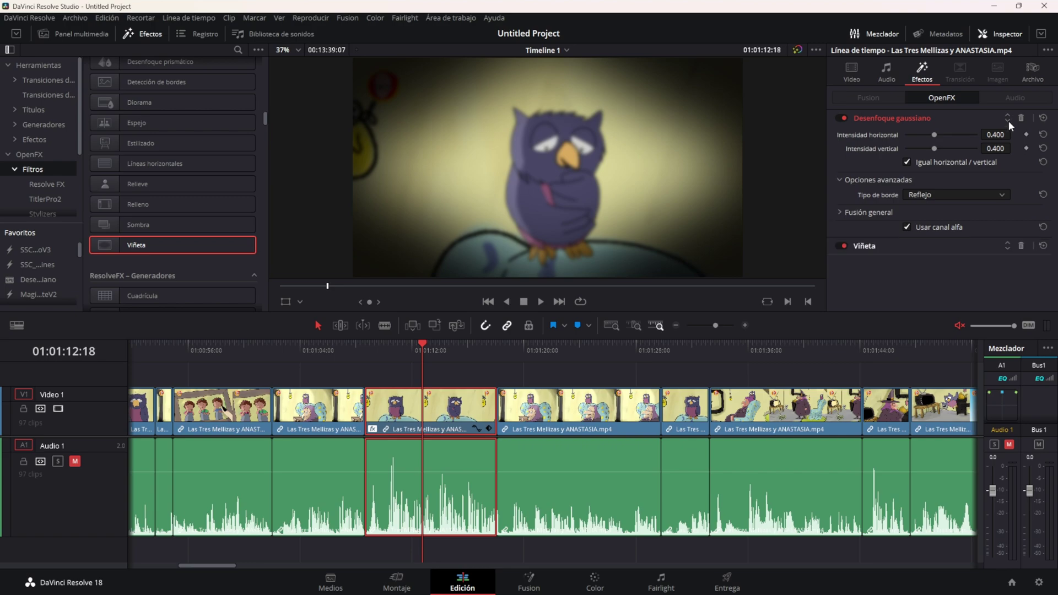
click(1009, 121)
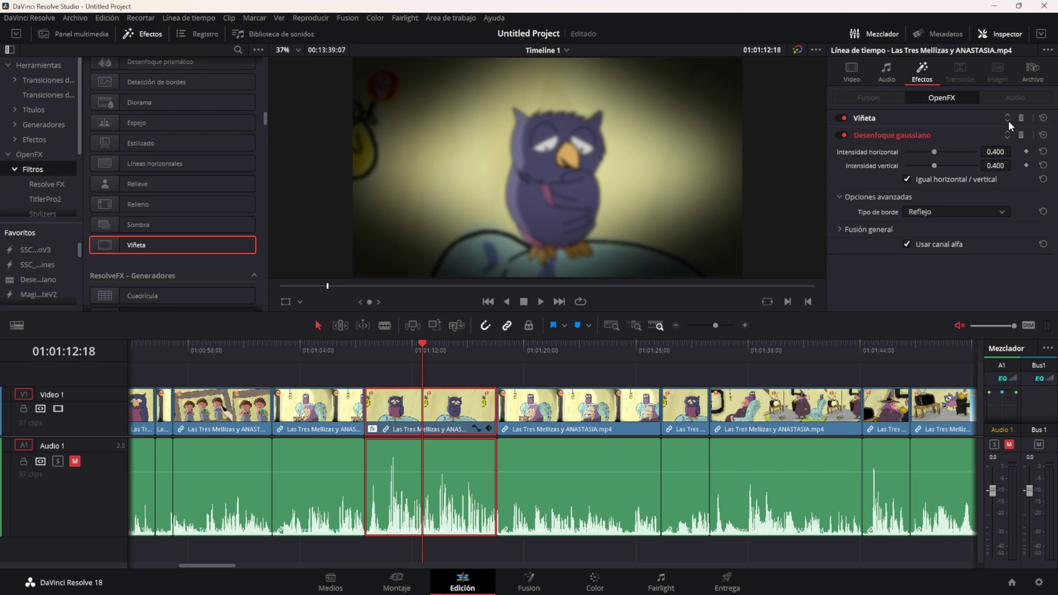
click(1009, 120)
click(840, 118)
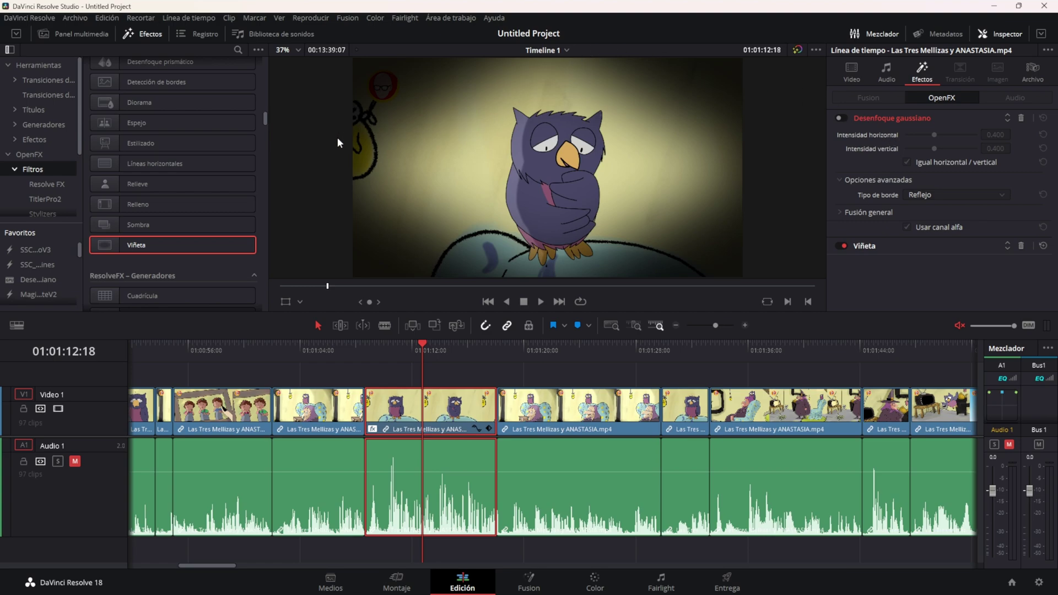
click(875, 246)
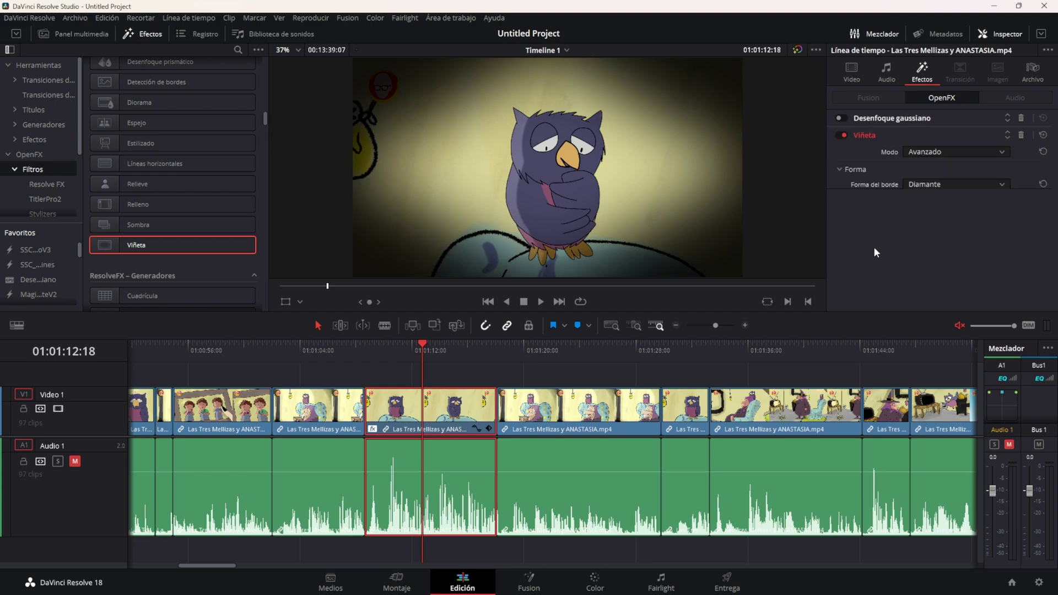
key(ctrl+z)
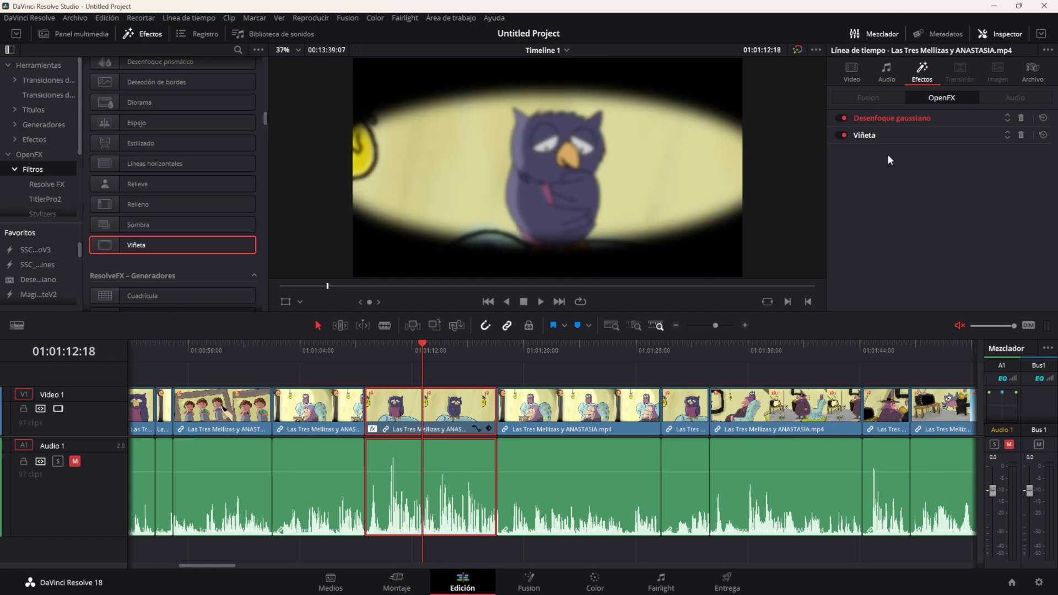
click(845, 118)
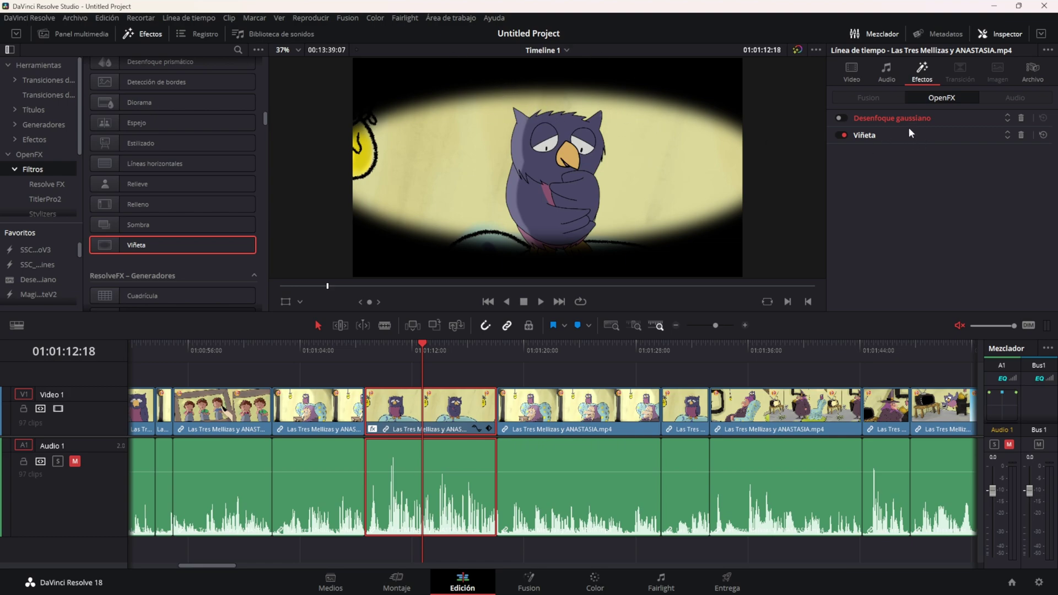
click(841, 118)
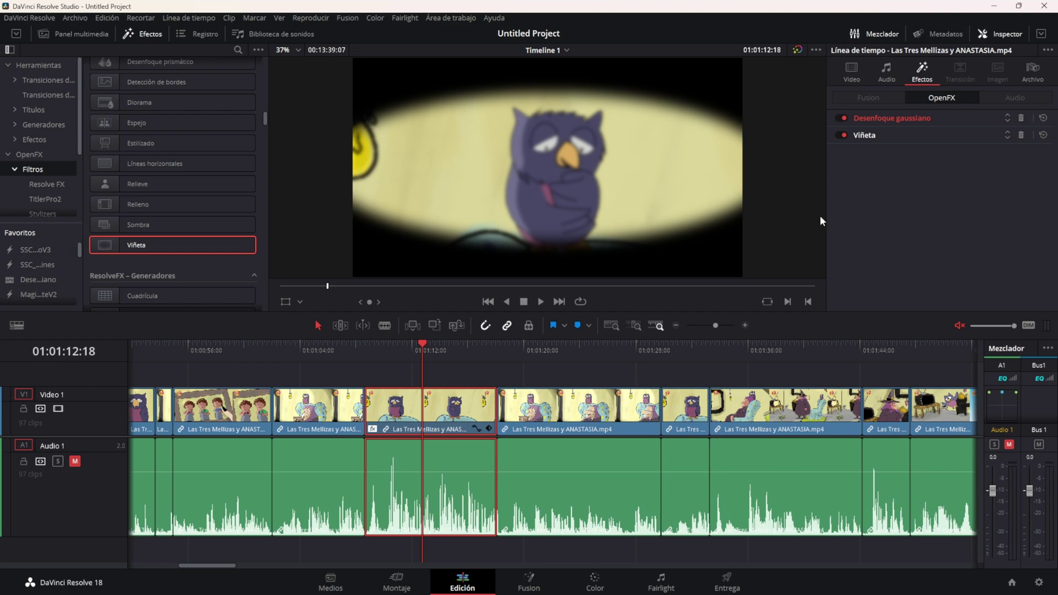
click(1010, 120)
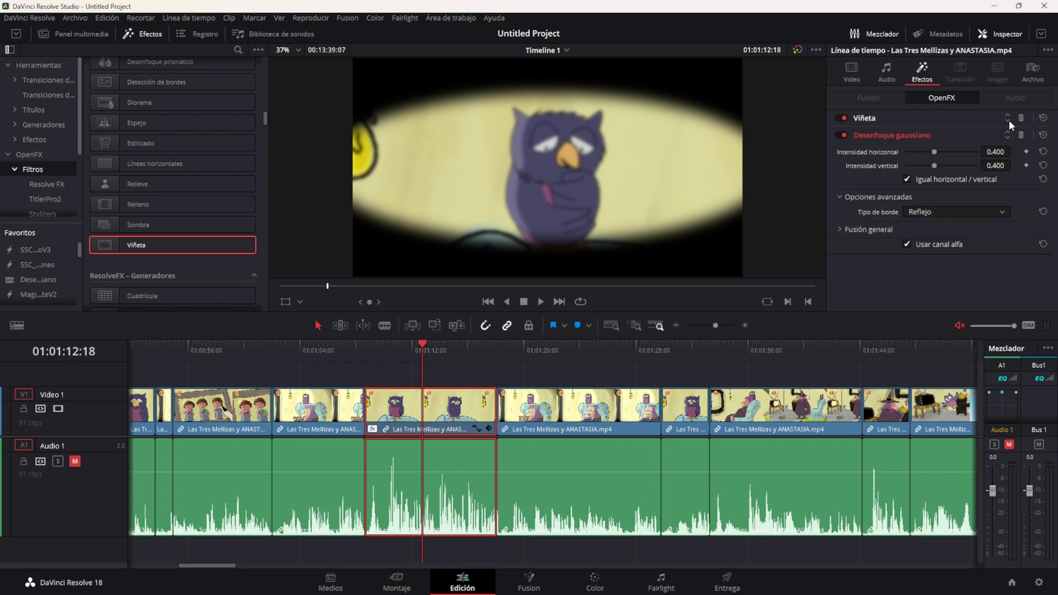
click(841, 118)
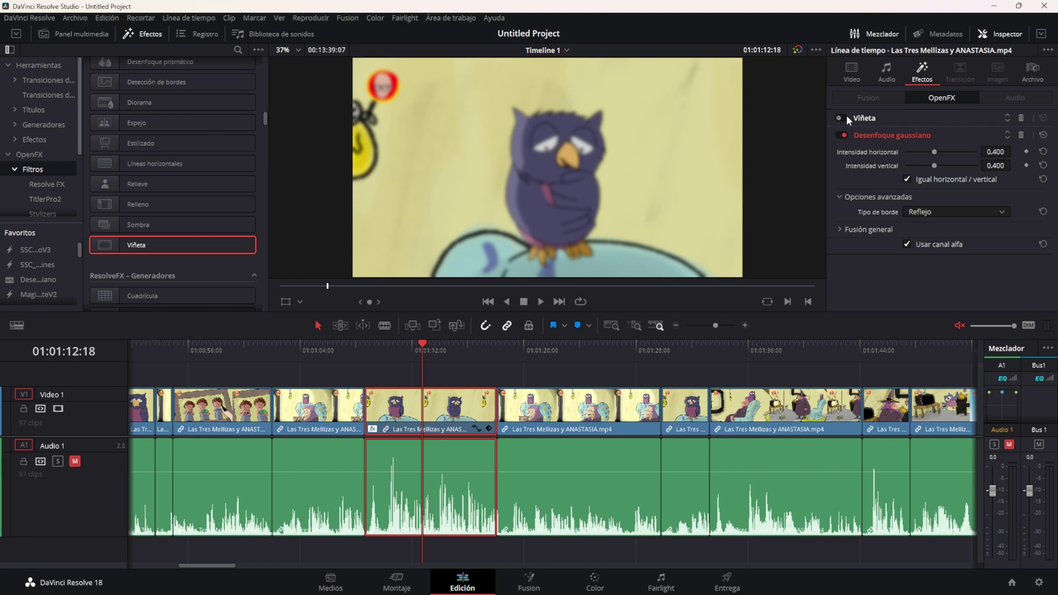
click(842, 118)
click(865, 135)
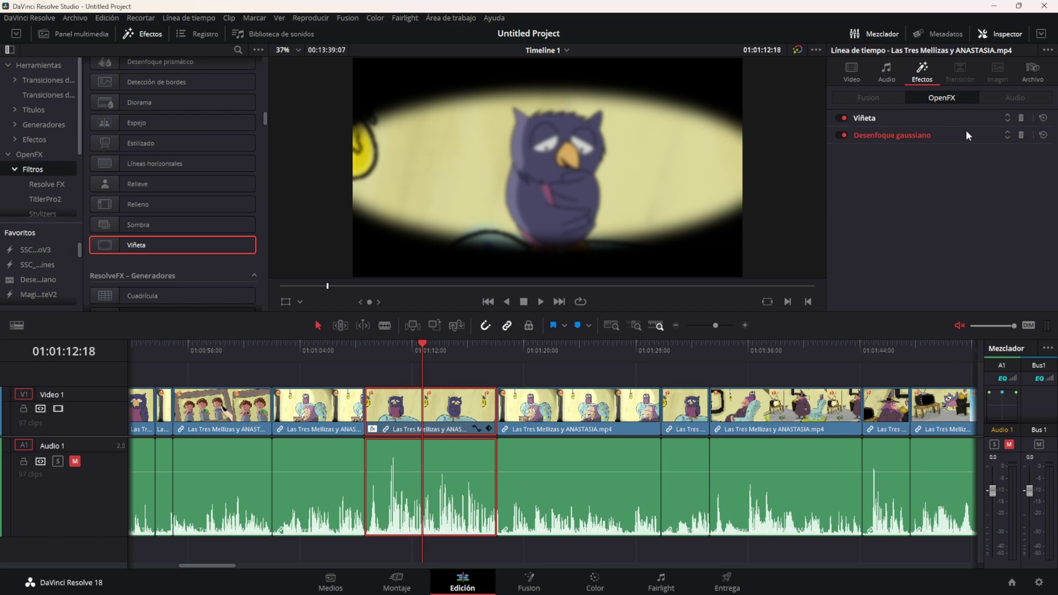
click(1009, 121)
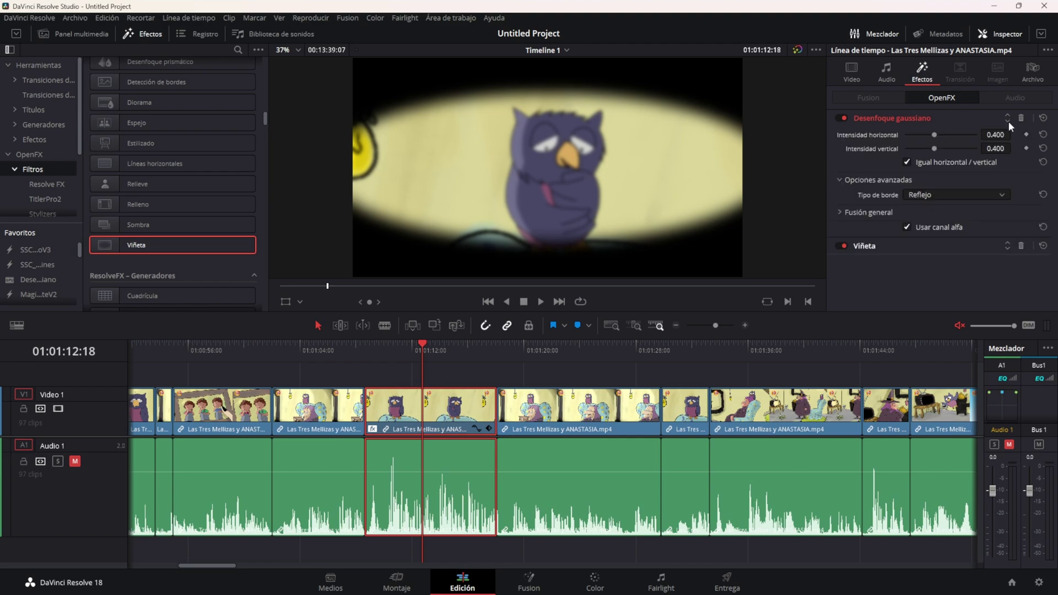
click(1009, 121)
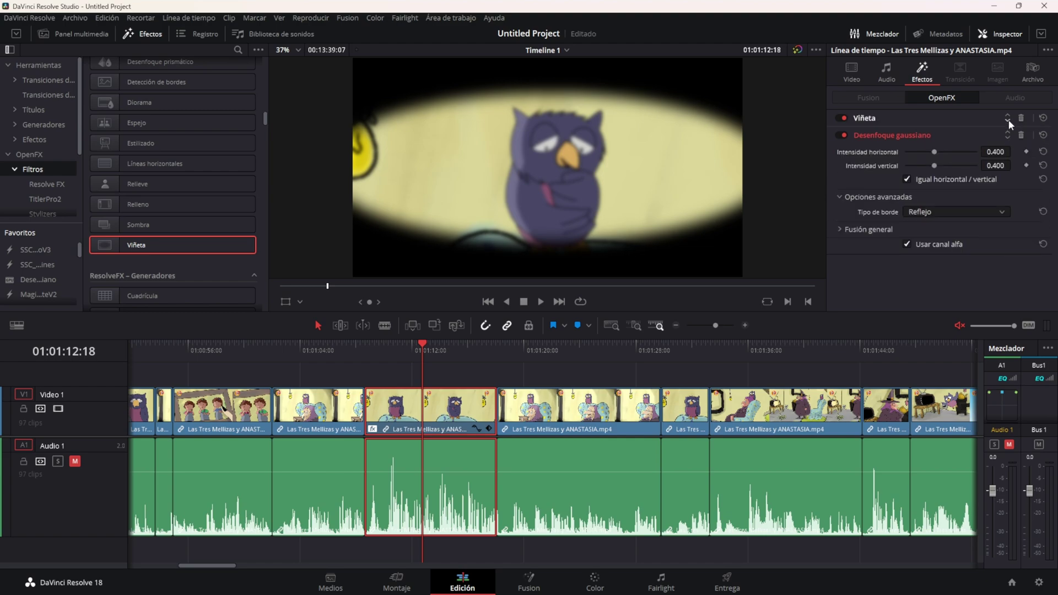
click(1009, 122)
click(1009, 122)
click(1009, 122)
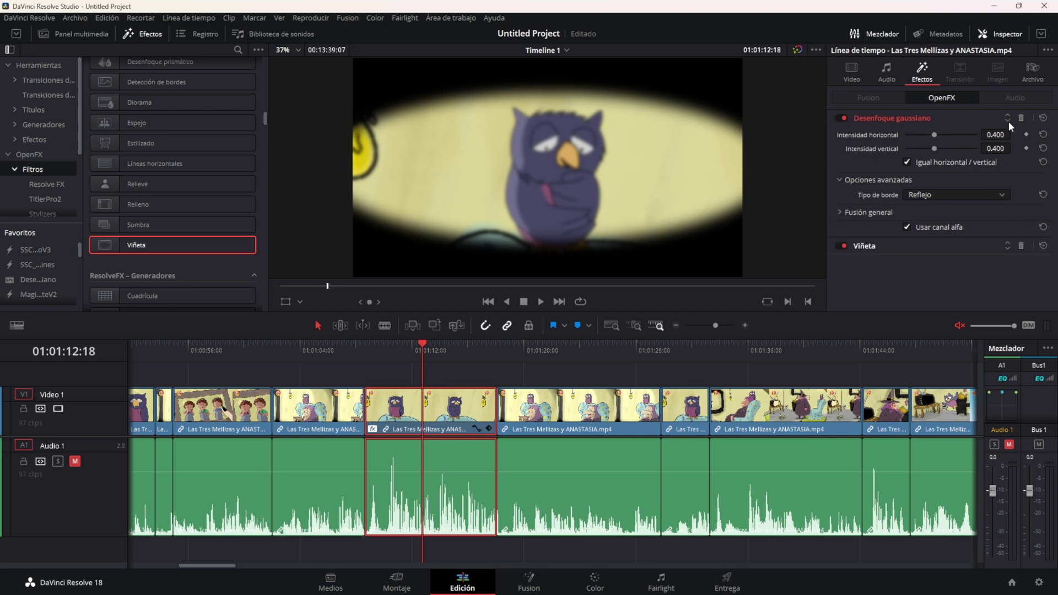
click(1008, 122)
click(1009, 121)
Delete the blur and vignette, then apply Daño en cinta from ResolveFX Textura to the owl clip.
click(1023, 118)
click(1023, 118)
click(238, 50)
scroll(164, 165, down, 5)
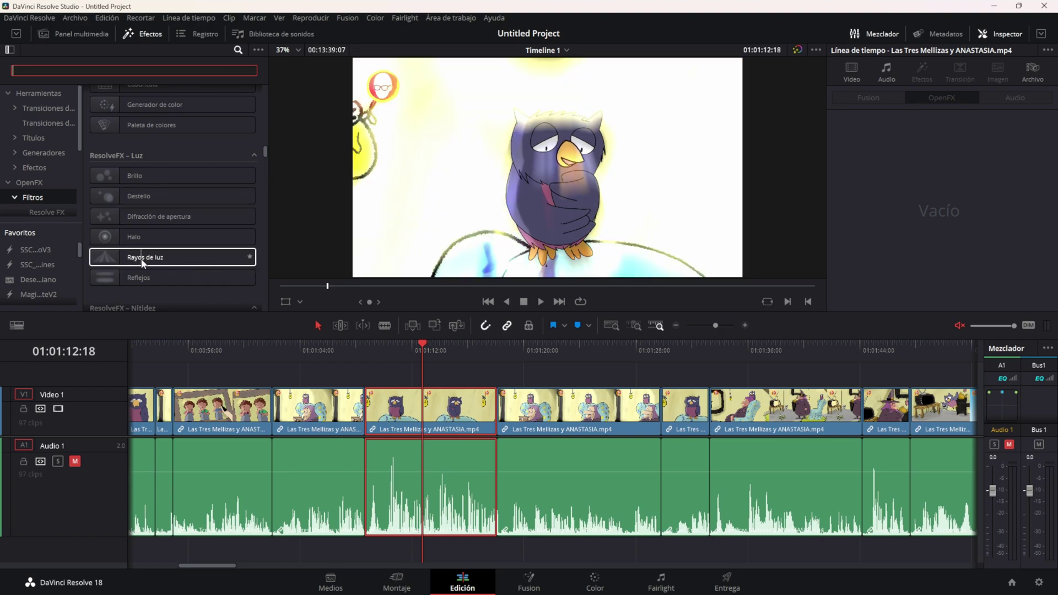
scroll(181, 284, down, 2)
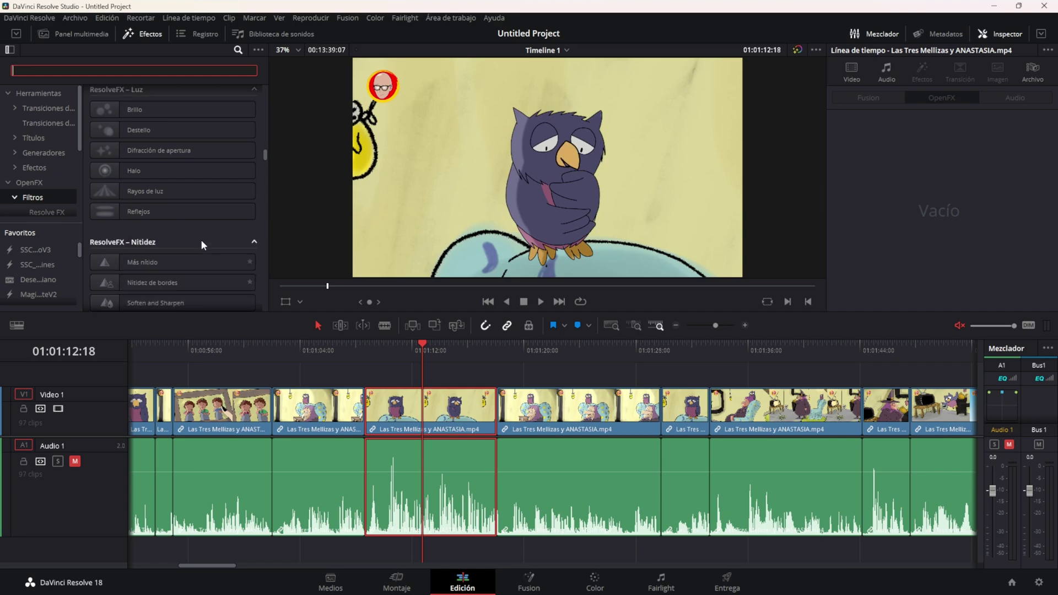
scroll(203, 245, down, 5)
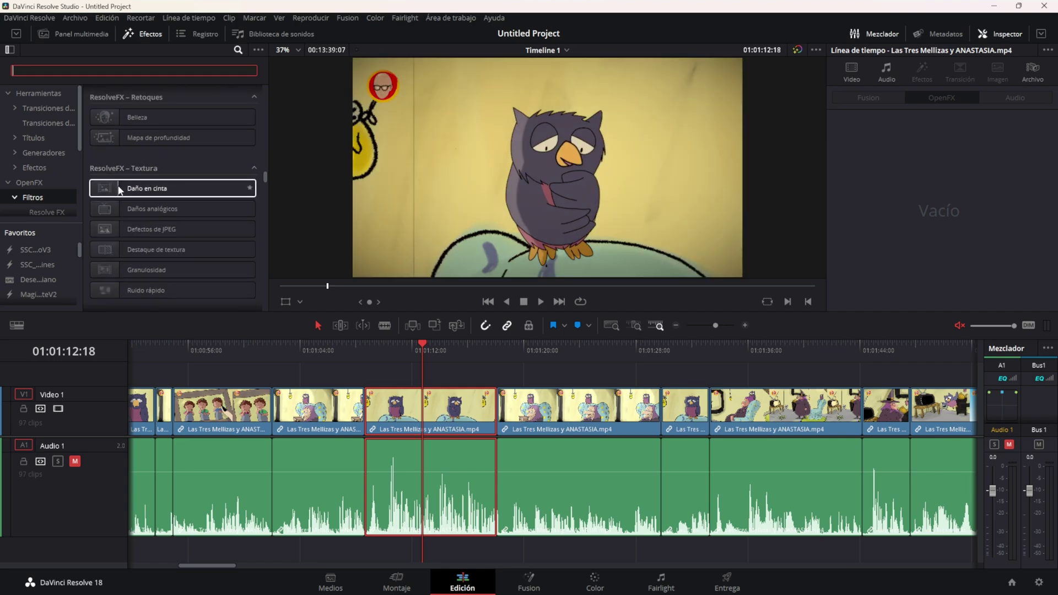
drag(118, 190, 419, 413)
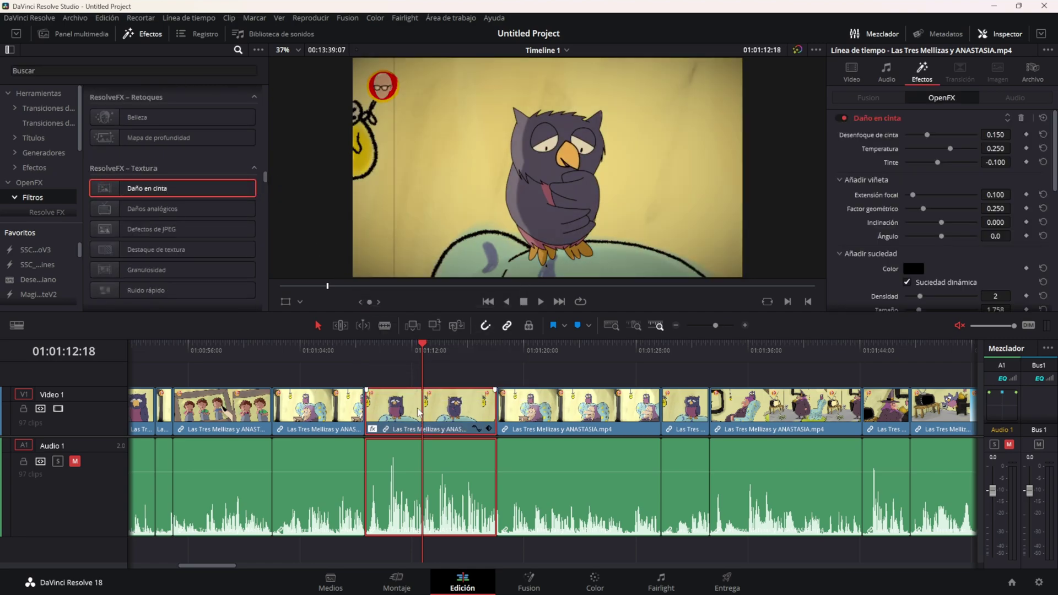
Scrub around the owl shot and play it back to preview the damage effect.
drag(366, 348, 420, 361)
key(space)
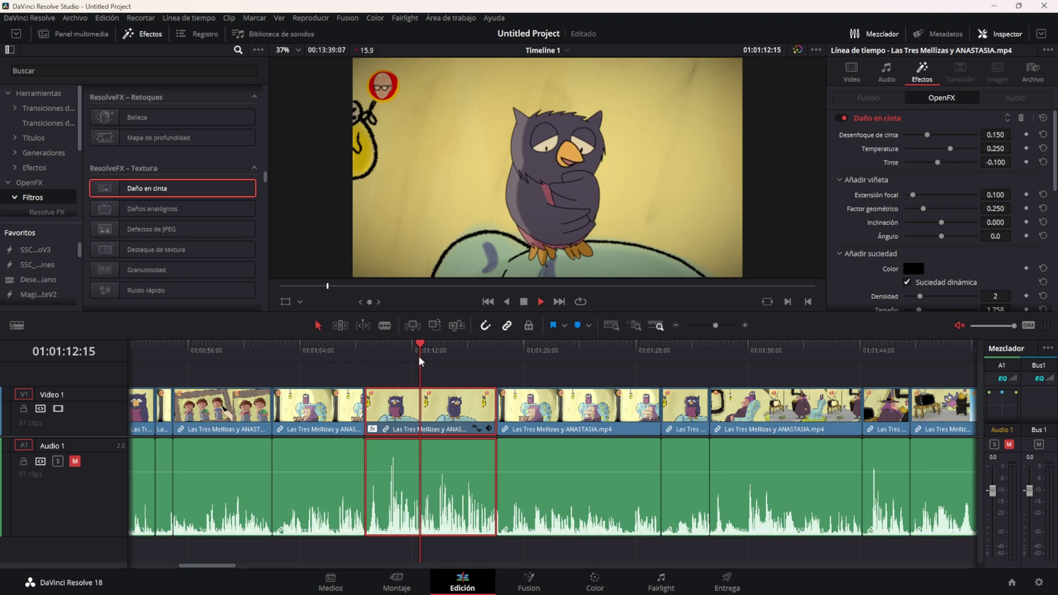
key(space)
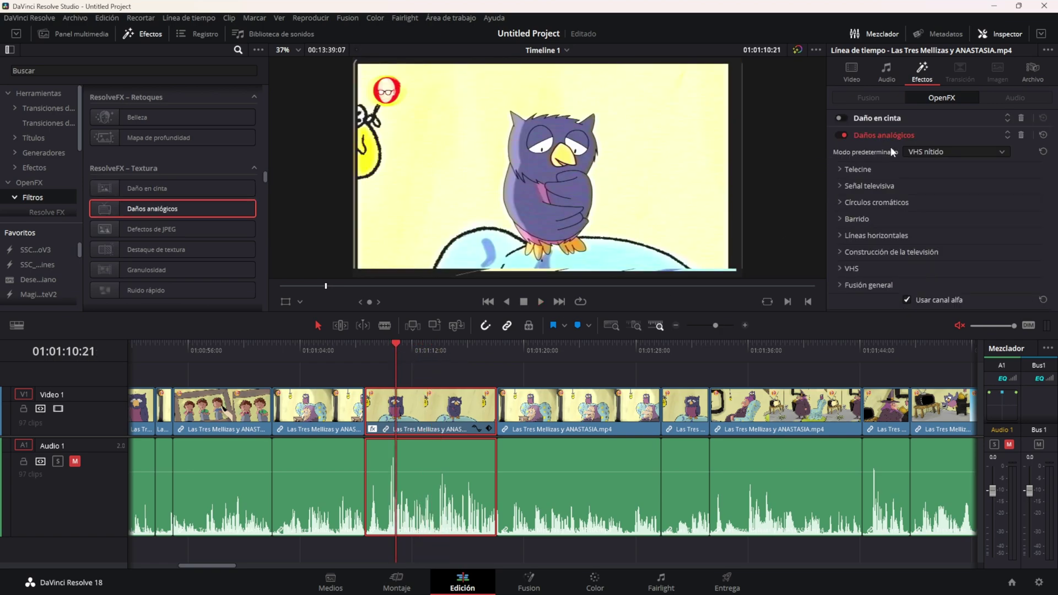
Remove Daño en cinta from the owl clip and apply the Años 90 analog damage preset.
click(1022, 118)
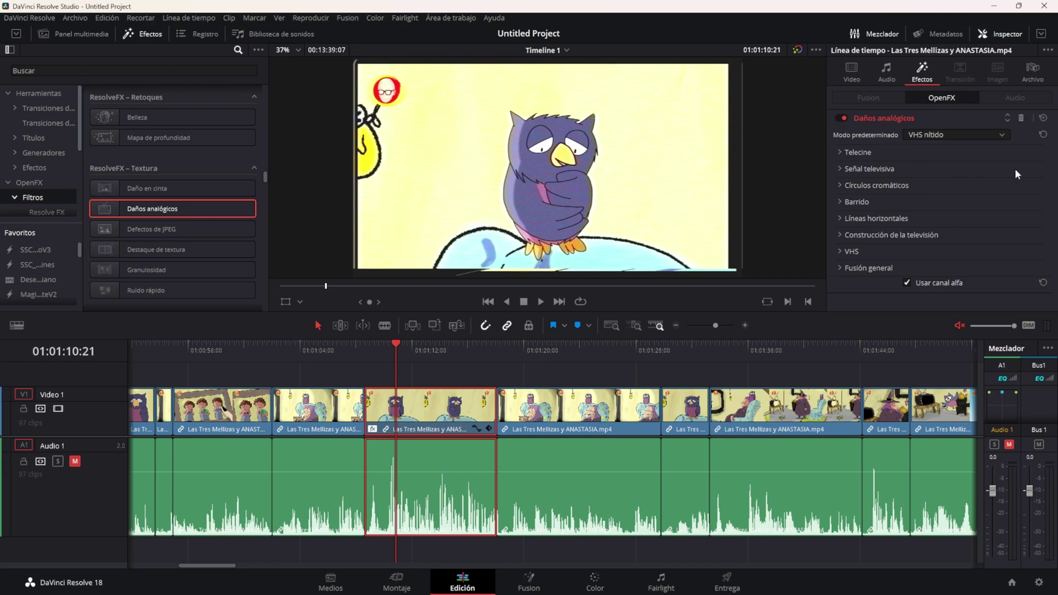
click(943, 134)
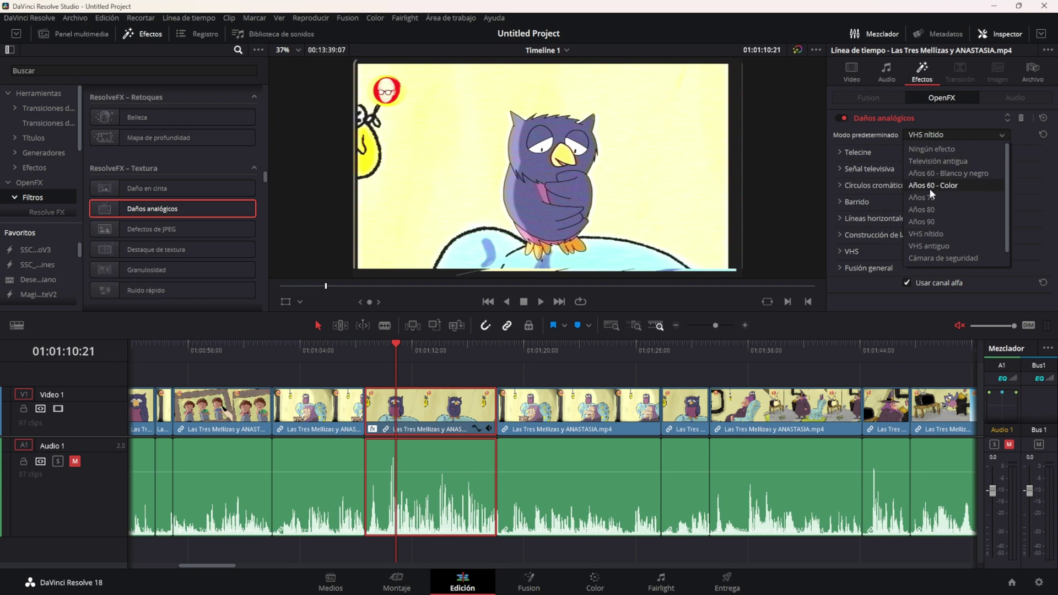
click(935, 220)
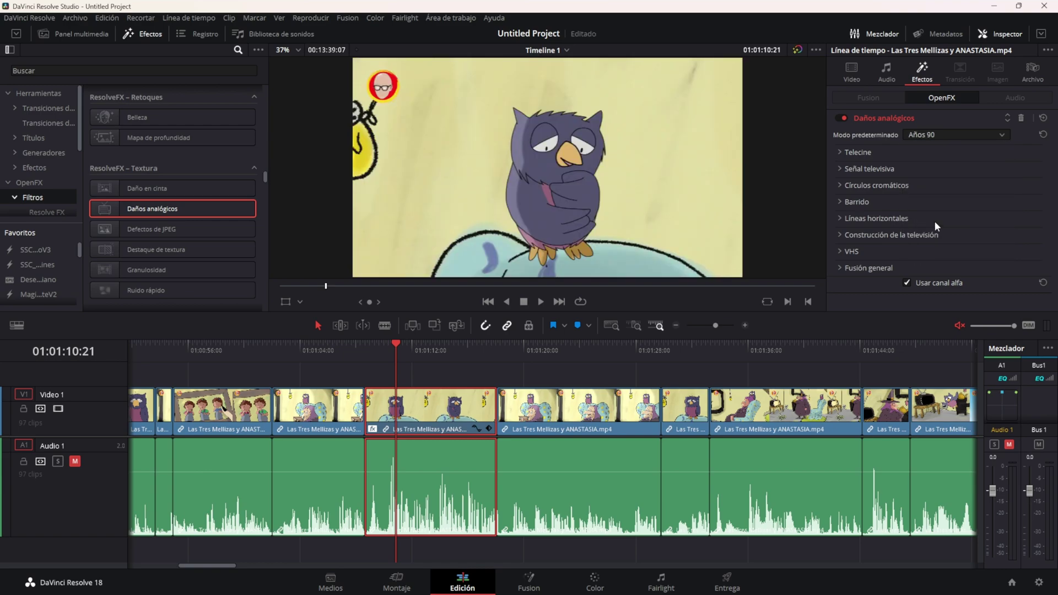
Try the Años 80 preset, then settle on Televisión antigua and preview the old-TV look.
click(957, 132)
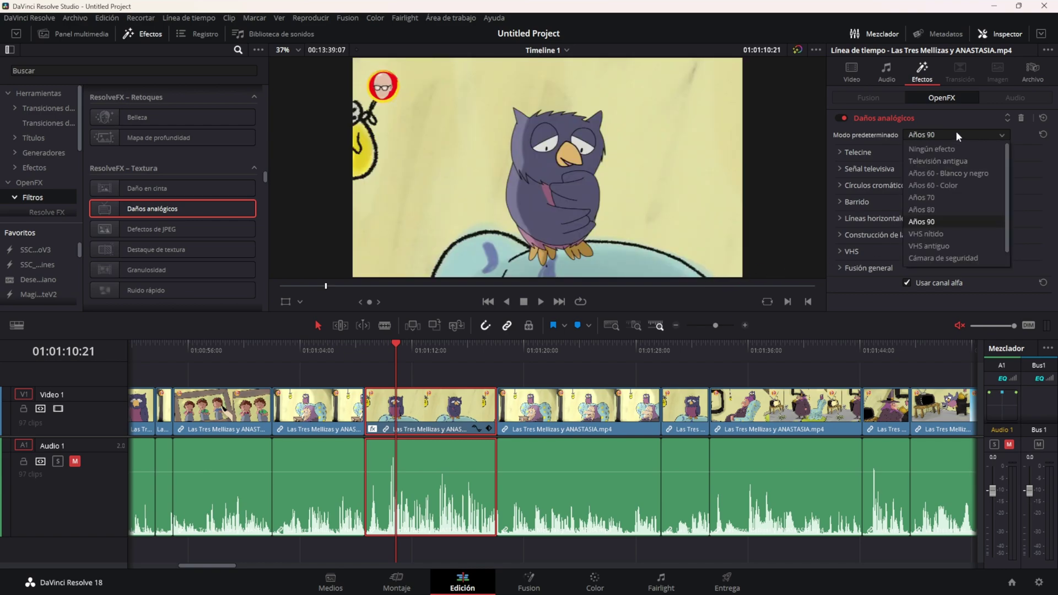
click(927, 210)
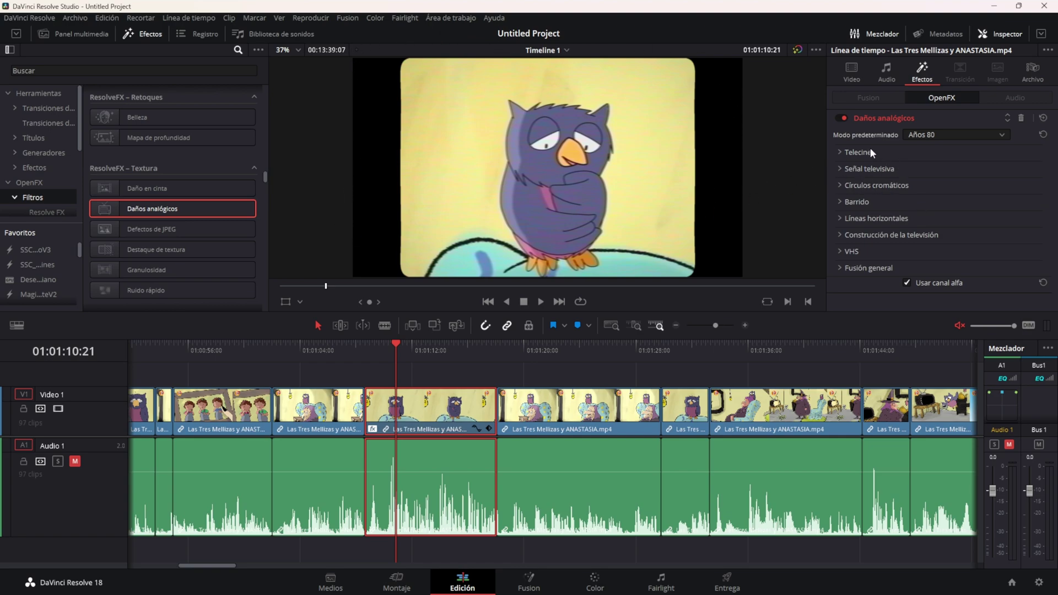
click(929, 135)
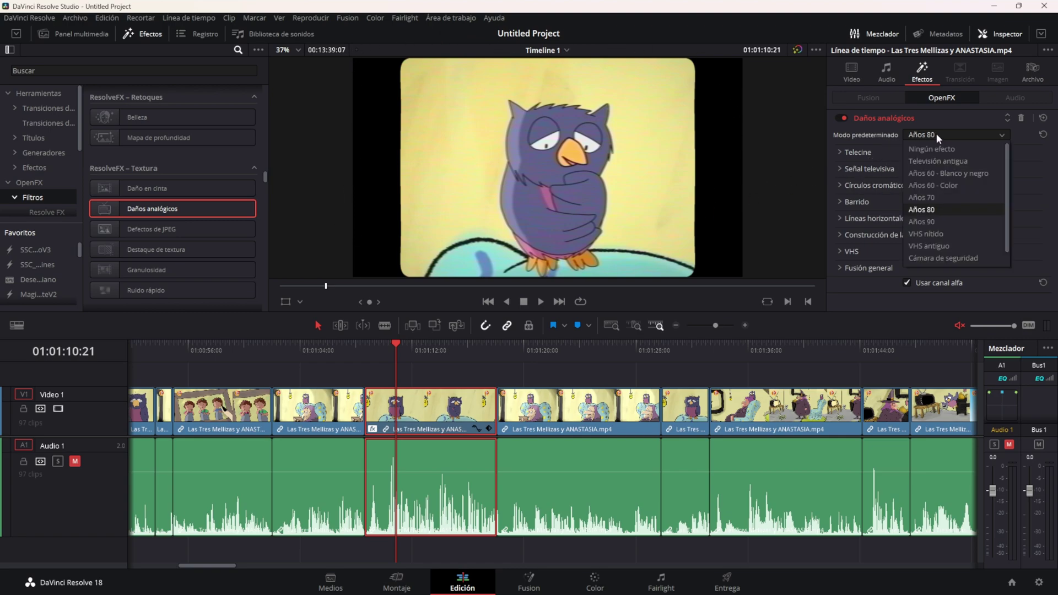
click(928, 162)
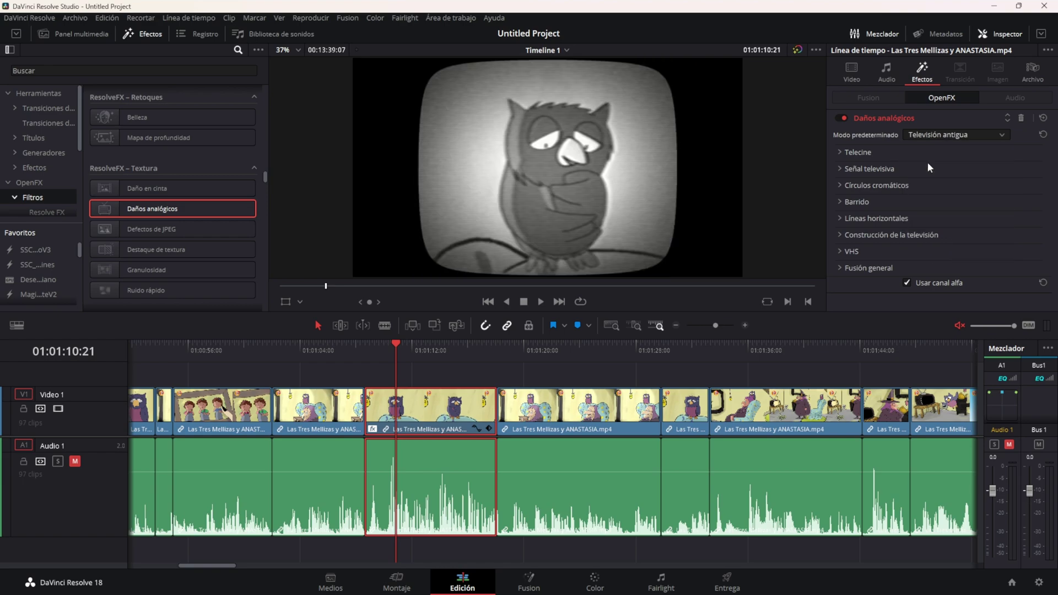
mouse_move(388, 348)
mouse_down()
mouse_move(379, 353)
mouse_move(474, 350)
mouse_move(388, 347)
mouse_up()
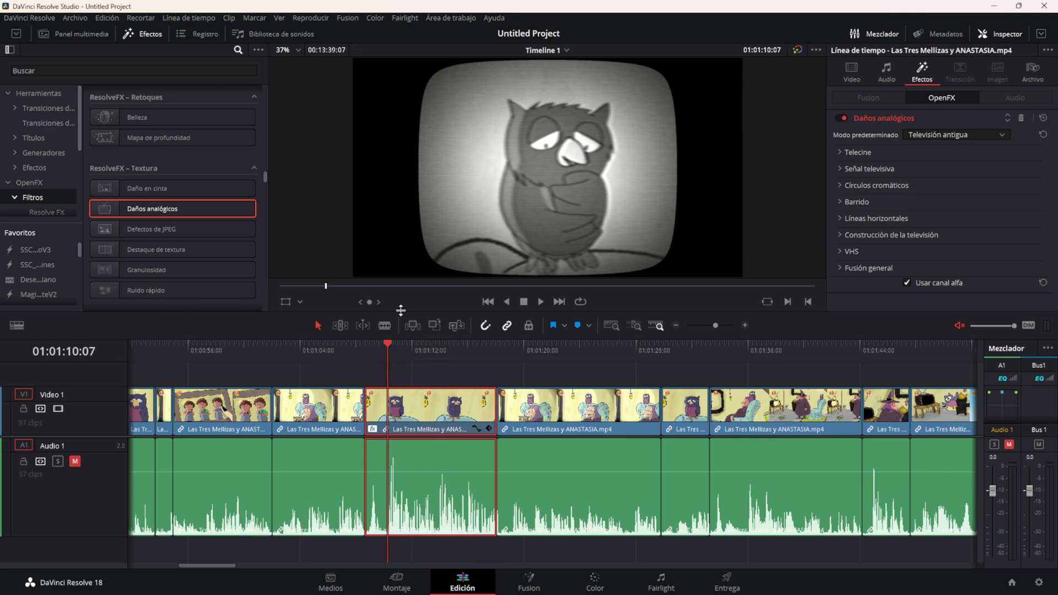
Scrub the owl frames with Daños analógicos switched off to compare against the clean clip.
drag(384, 353, 400, 352)
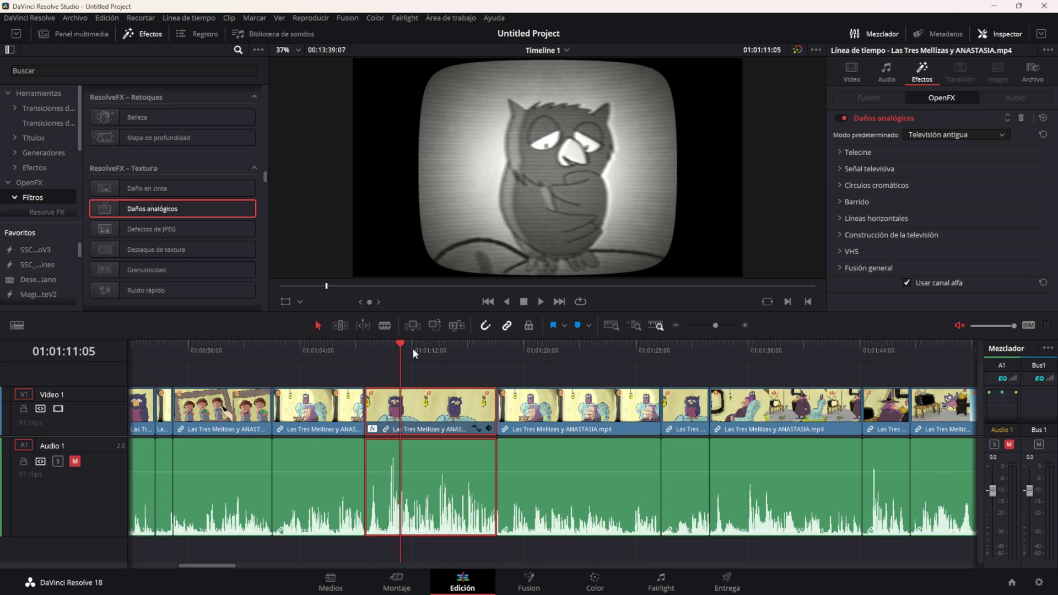
click(841, 117)
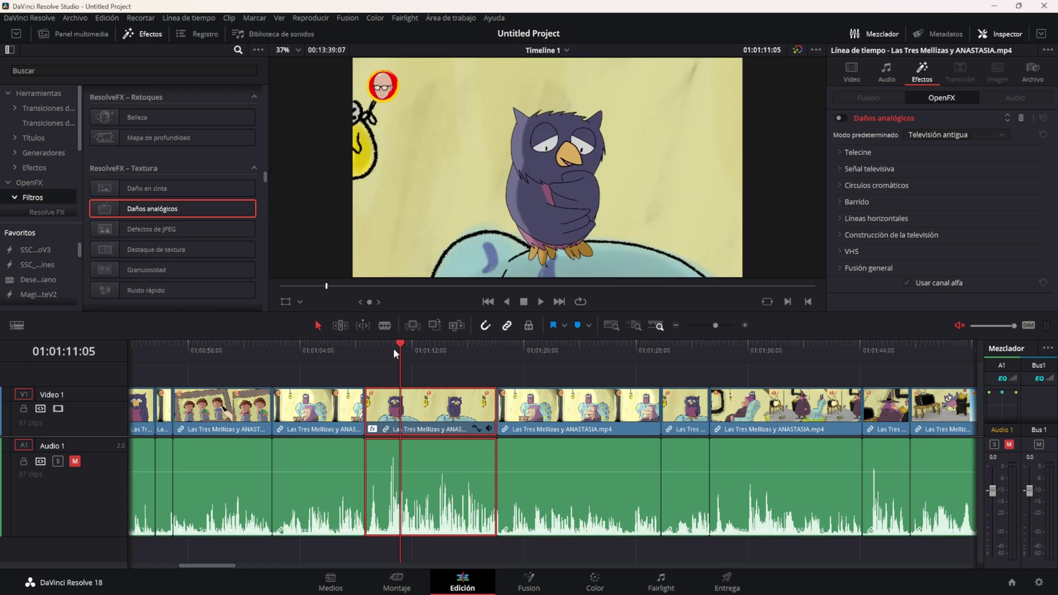
mouse_move(396, 349)
mouse_down()
mouse_move(383, 342)
mouse_move(408, 349)
mouse_up()
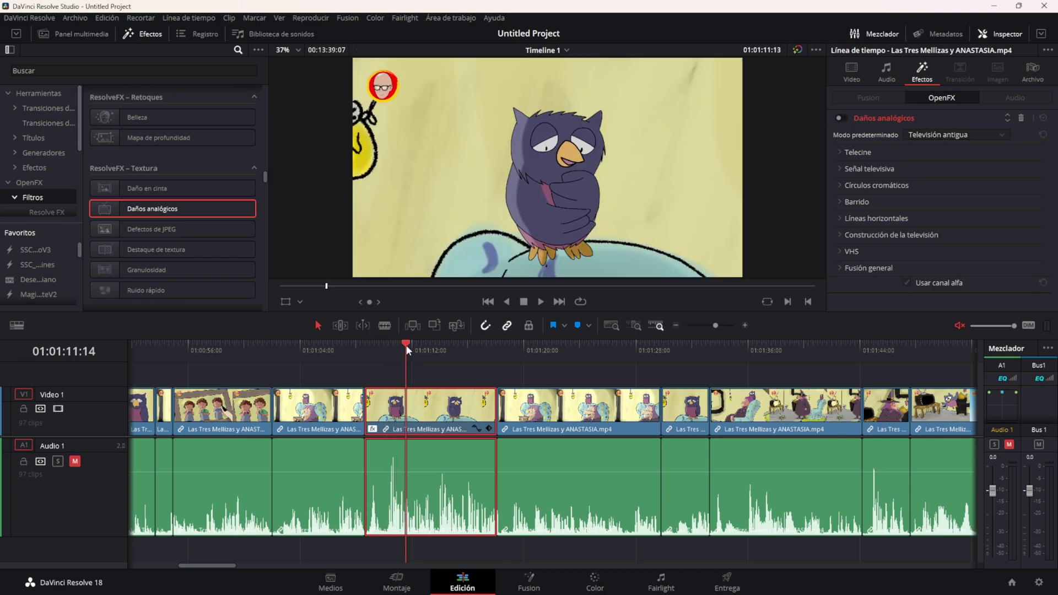
drag(407, 350, 382, 343)
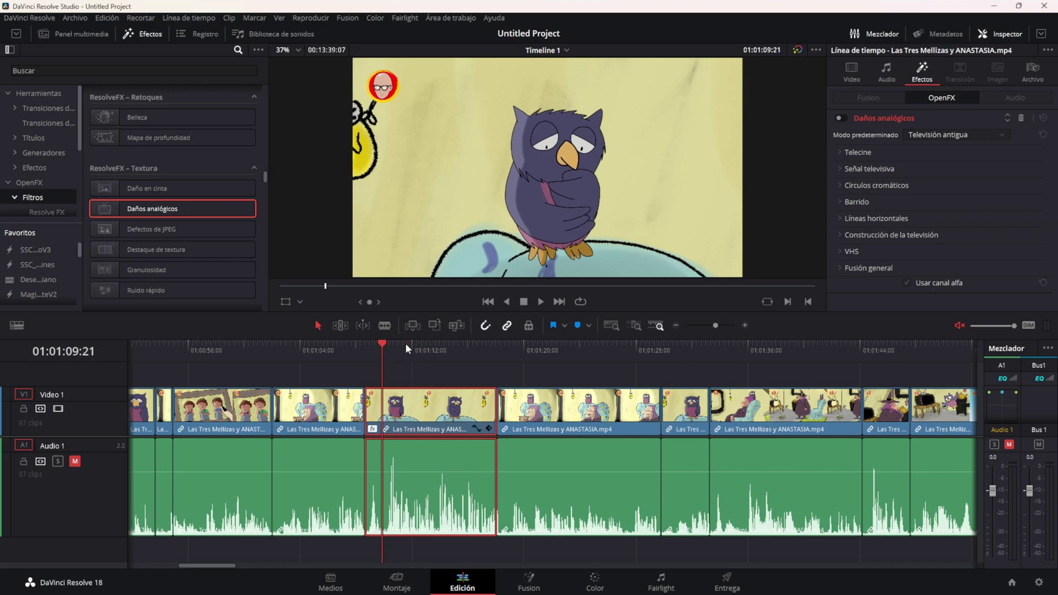
Re-enable Daños analógicos and switch it to the Cámara de seguridad preset.
click(841, 117)
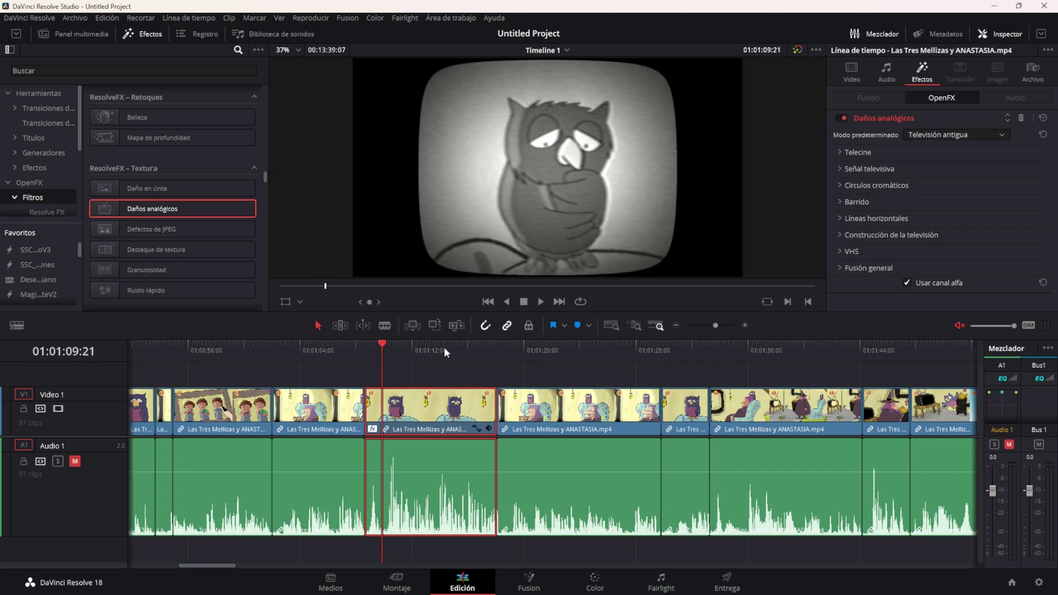
drag(383, 342, 425, 345)
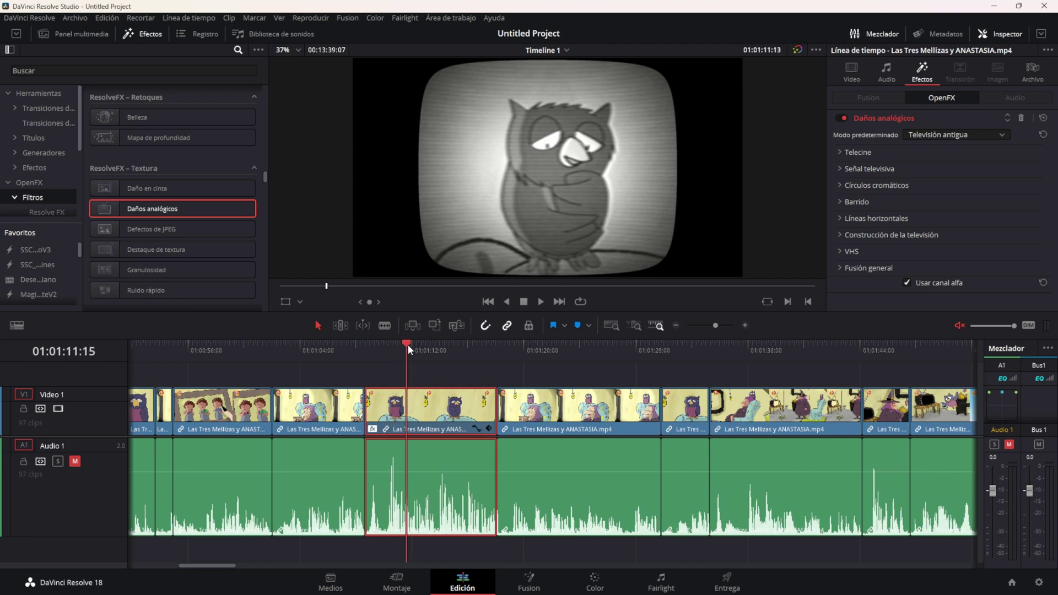
scroll(959, 135, down, 1)
drag(398, 348, 414, 350)
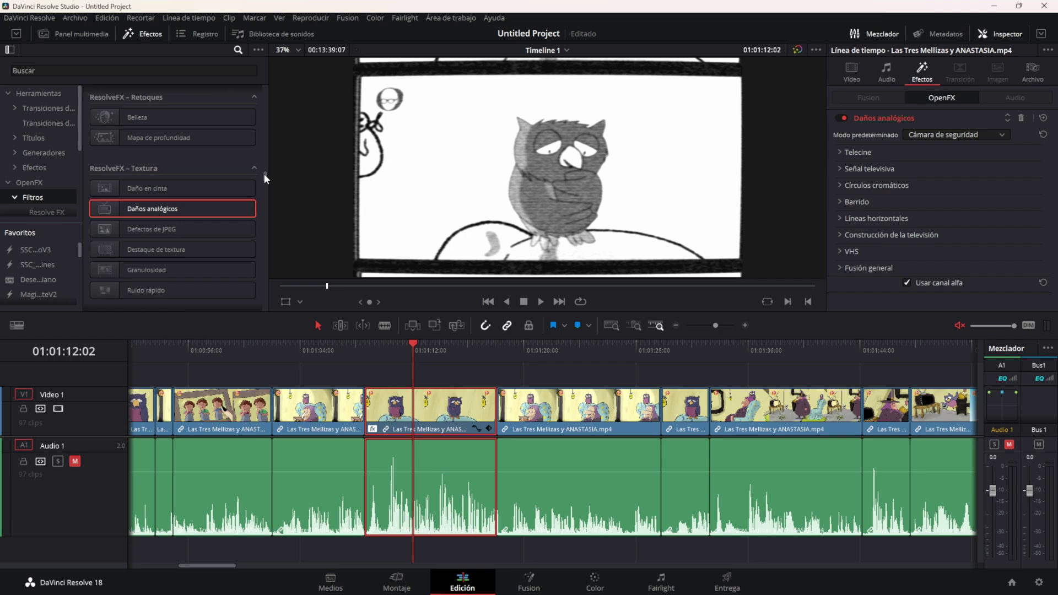
Scroll up and down through the Filtros list in the Effects library.
scroll(267, 180, down, 3)
scroll(267, 179, down, 8)
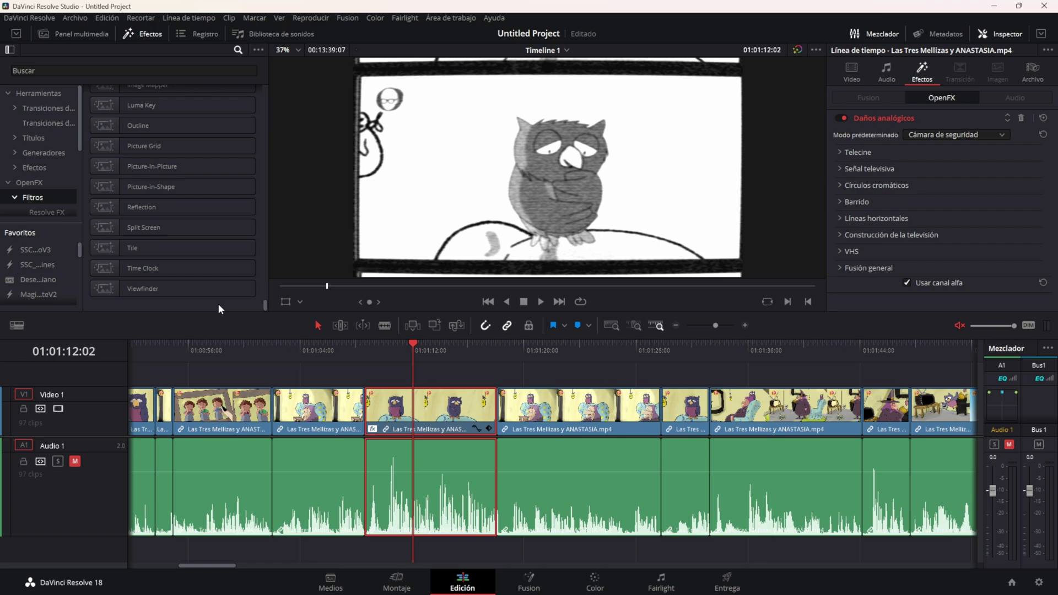
scroll(219, 303, up, 3)
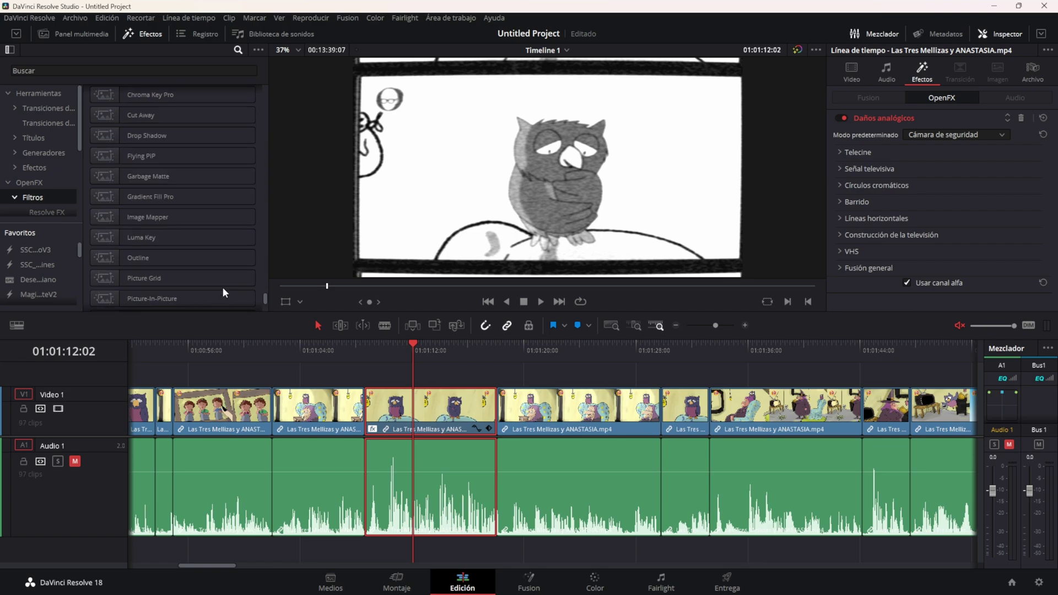
scroll(222, 287, down, 10)
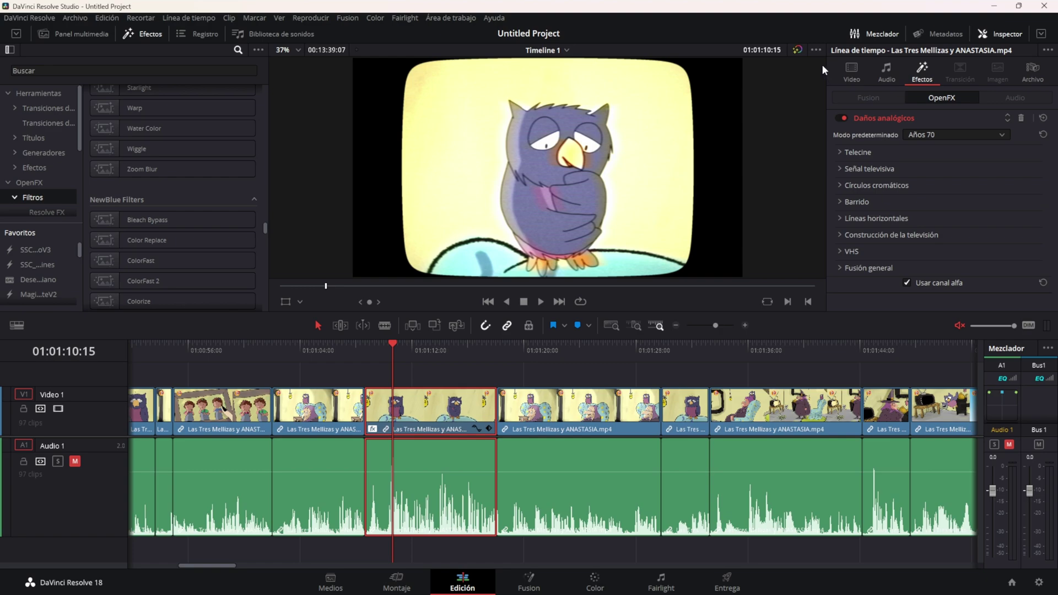
Place a Clip de ajuste from Efectos above the owl clip on the timeline.
click(34, 168)
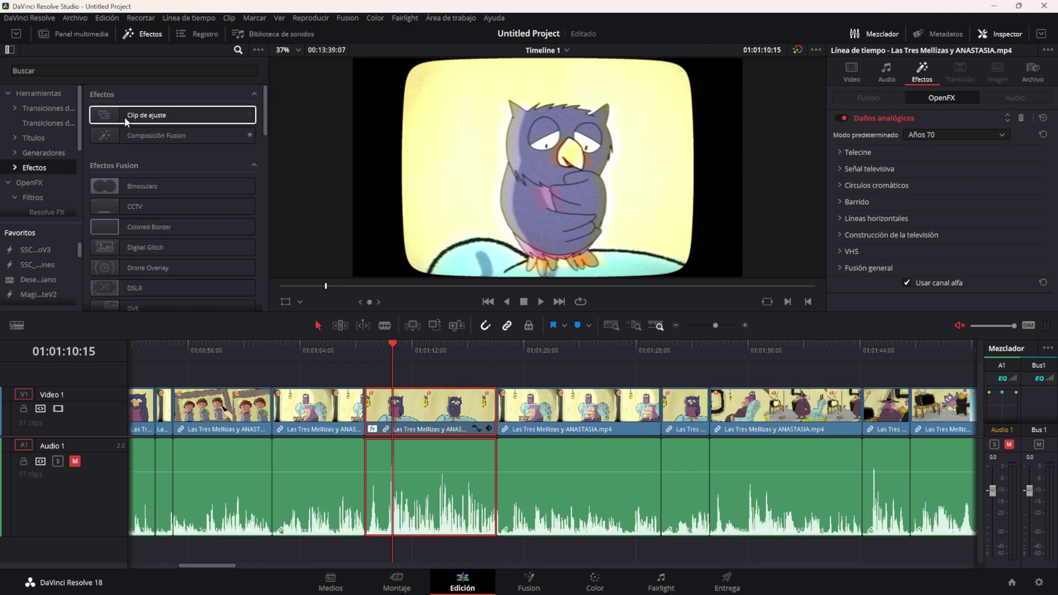
mouse_move(133, 116)
mouse_down()
mouse_move(412, 368)
mouse_move(558, 378)
mouse_up()
click(419, 408)
Search 'daño', apply Daños analógicos to the adjustment clip, and disable the owl clip's own copy.
click(104, 71)
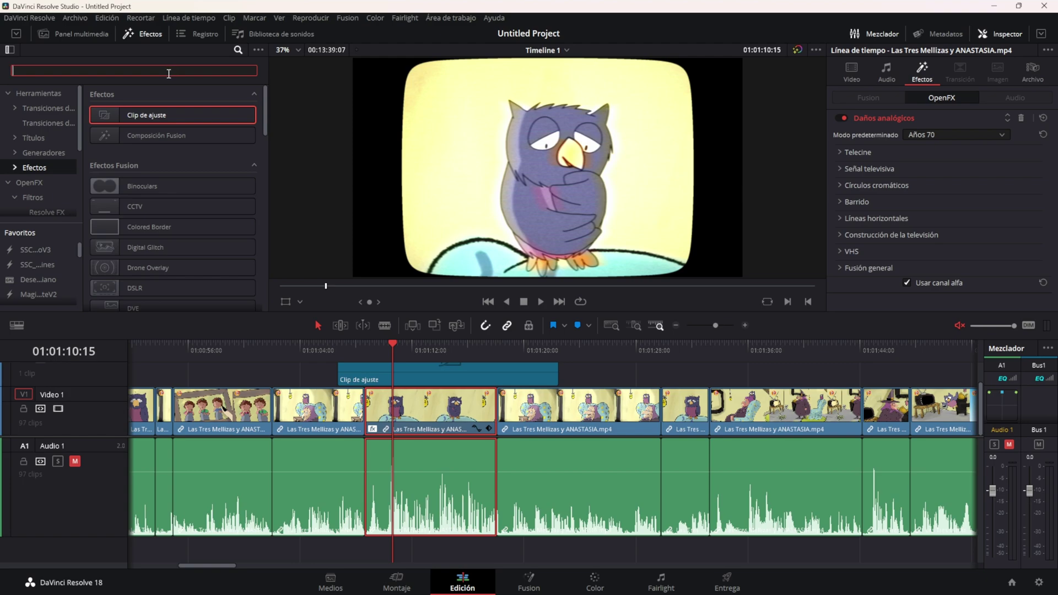
text(daño)
click(43, 187)
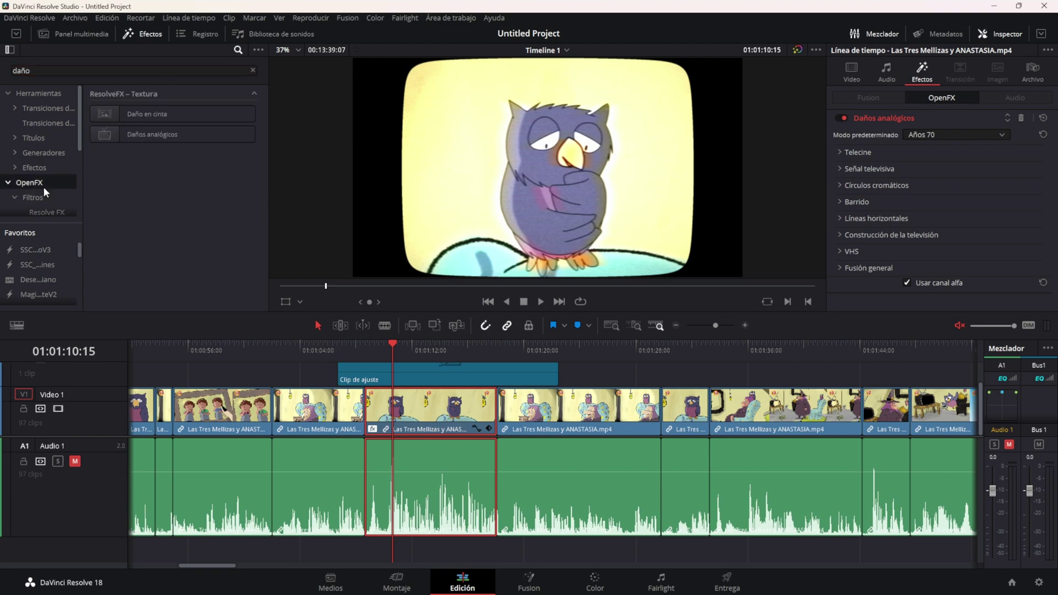
drag(155, 134, 362, 373)
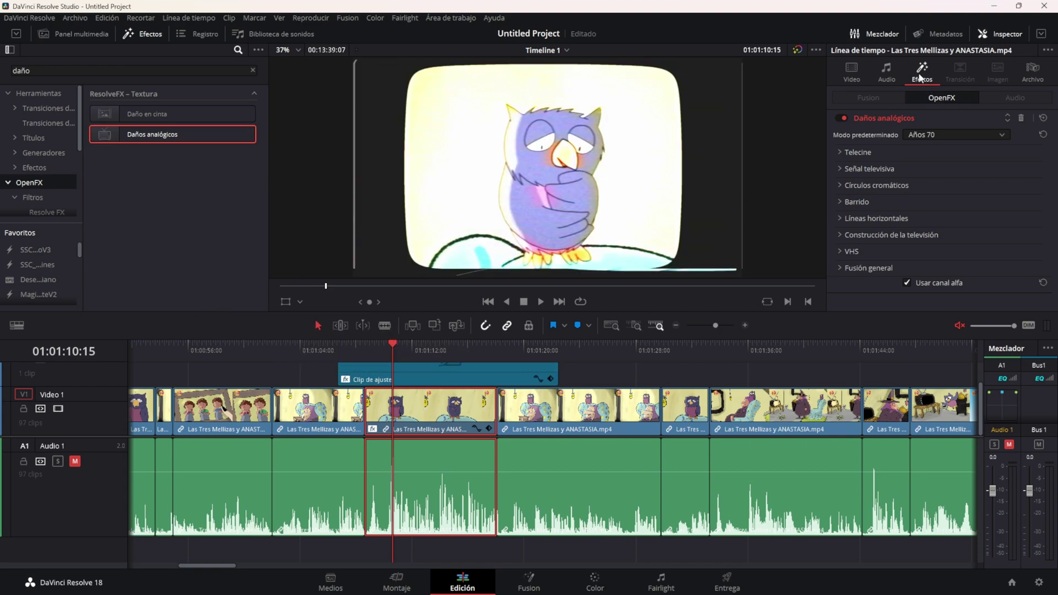
click(842, 118)
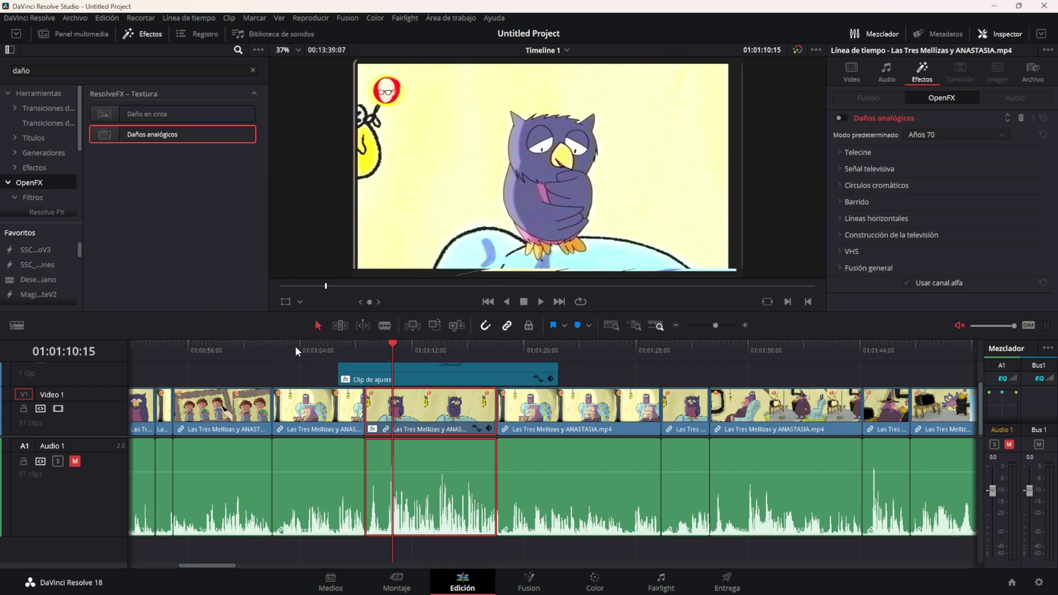
click(317, 355)
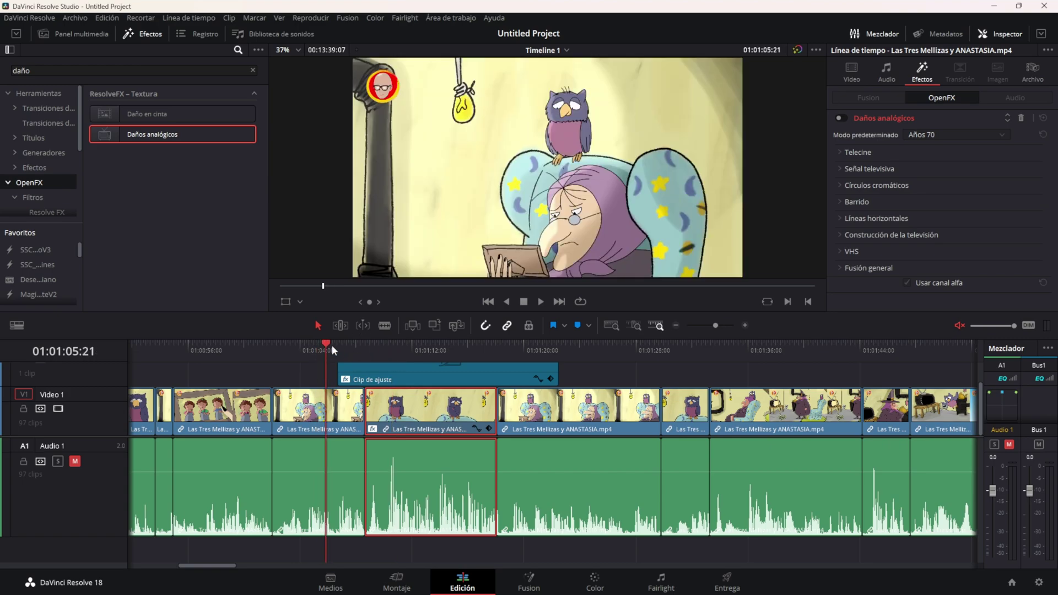
drag(332, 348, 324, 348)
key(space)
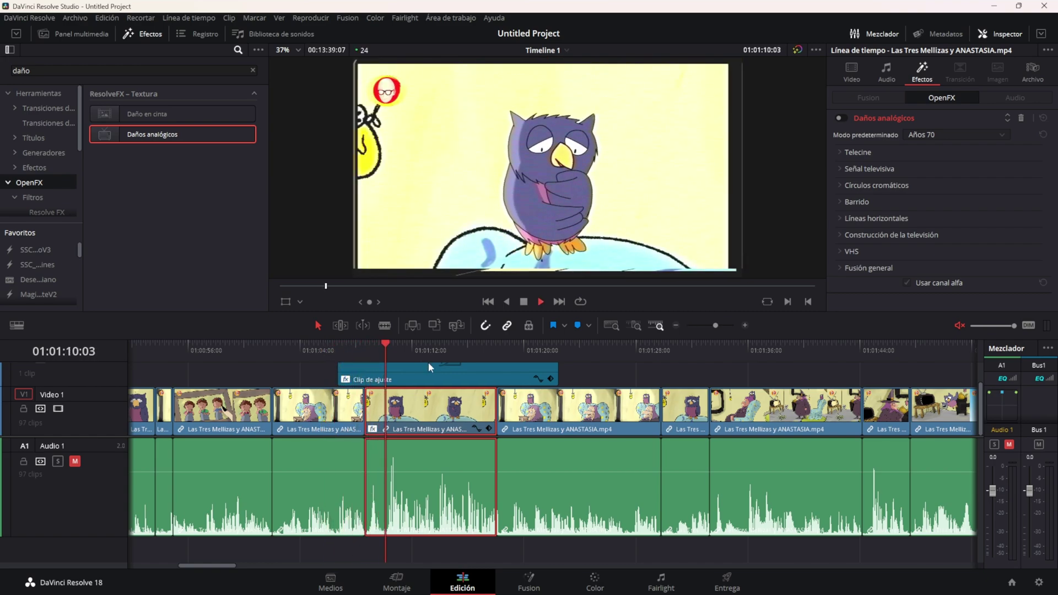
key(space)
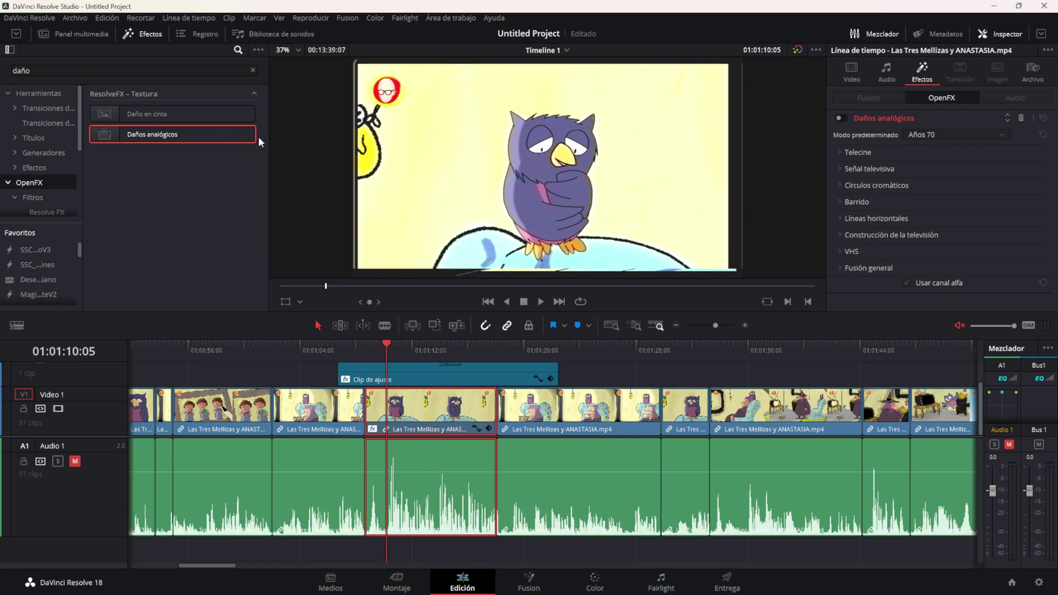
Enlarge the viewer over a shorter timeline and deselect the analog damage effect in the library.
drag(92, 312, 92, 346)
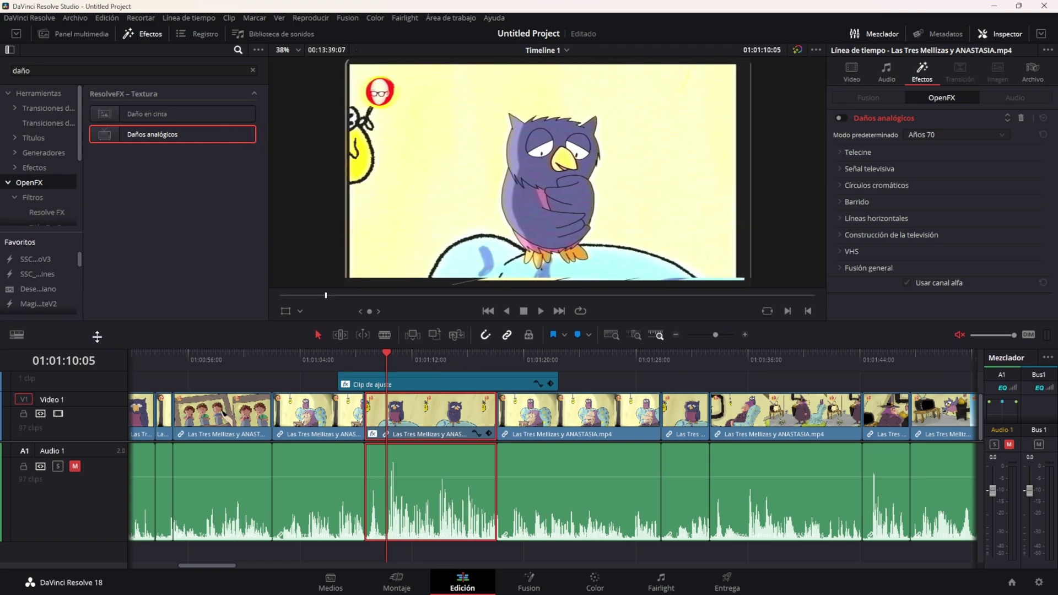
mouse_move(45, 224)
mouse_down()
mouse_move(45, 213)
mouse_move(85, 280)
mouse_move(82, 303)
mouse_move(88, 234)
mouse_up()
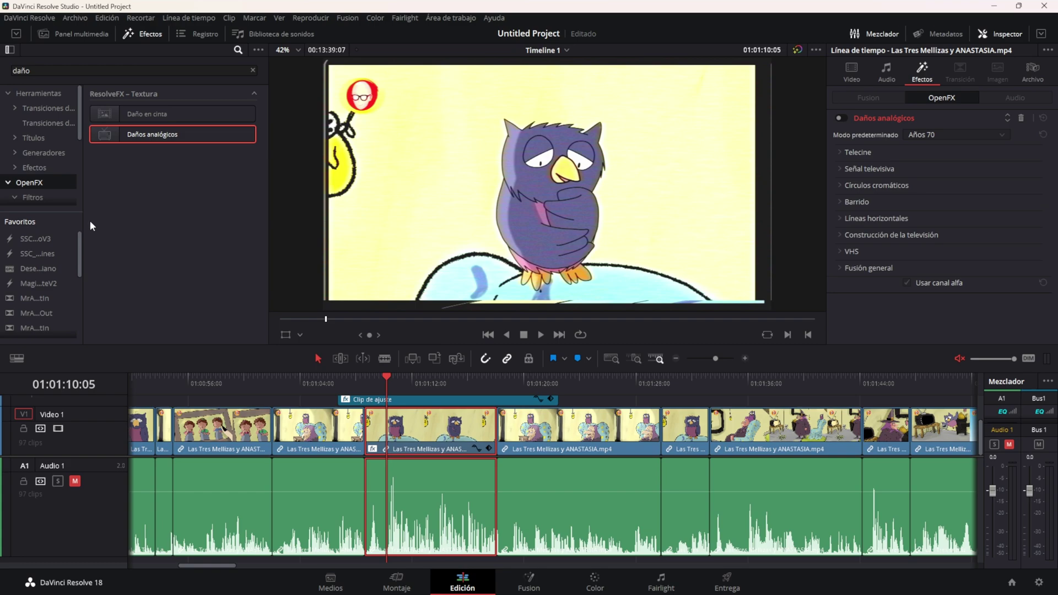
click(149, 208)
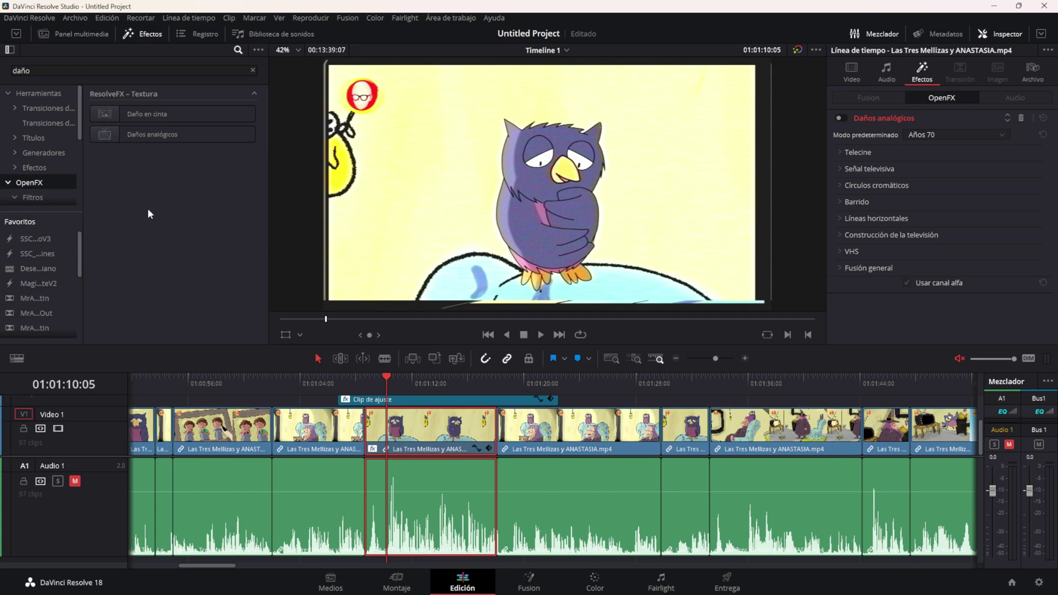